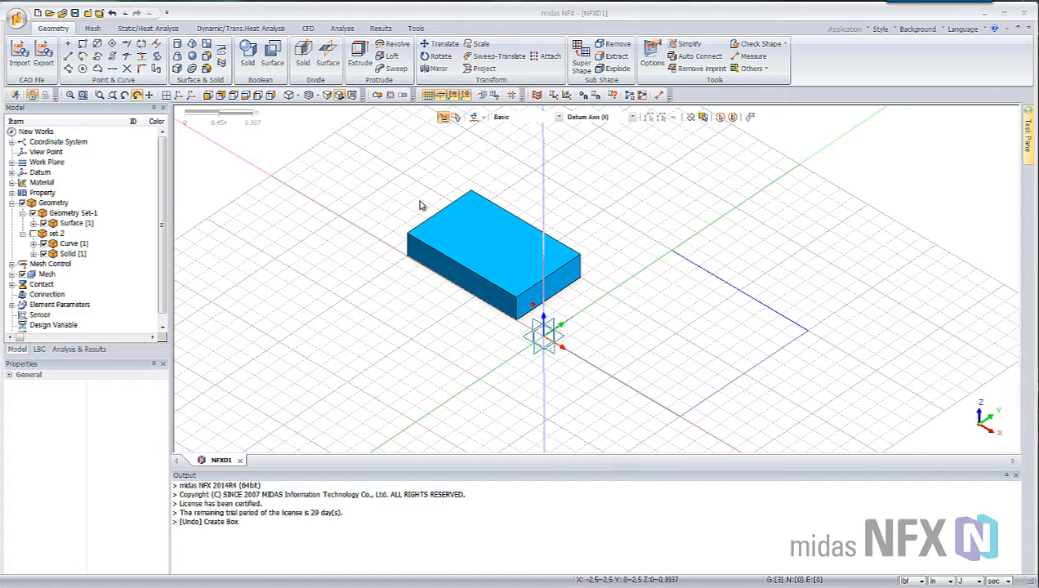
Delete the surface from Geometry Set-1 in the model tree
drag(390, 154, 911, 457)
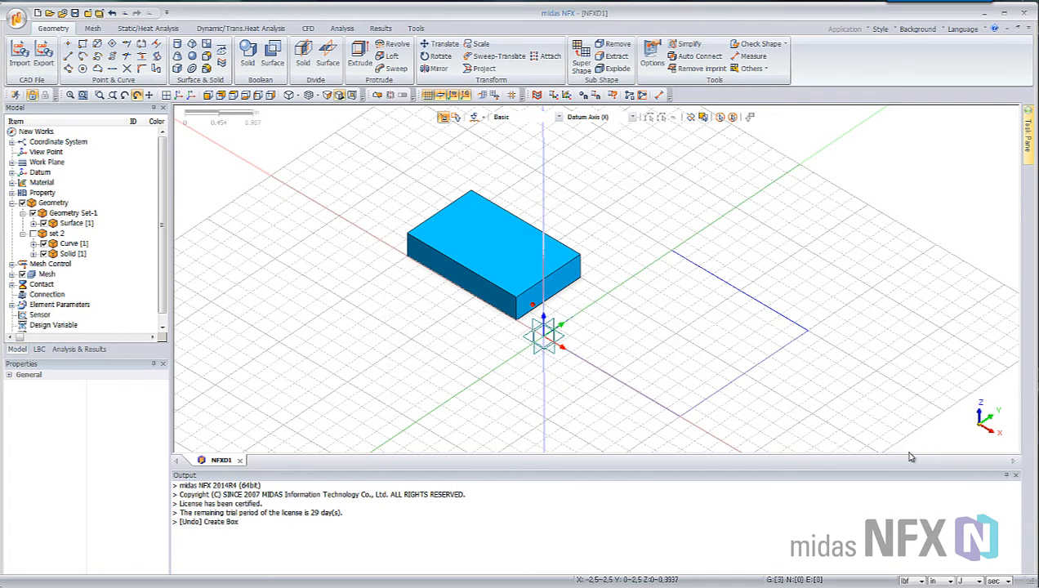
click(79, 225)
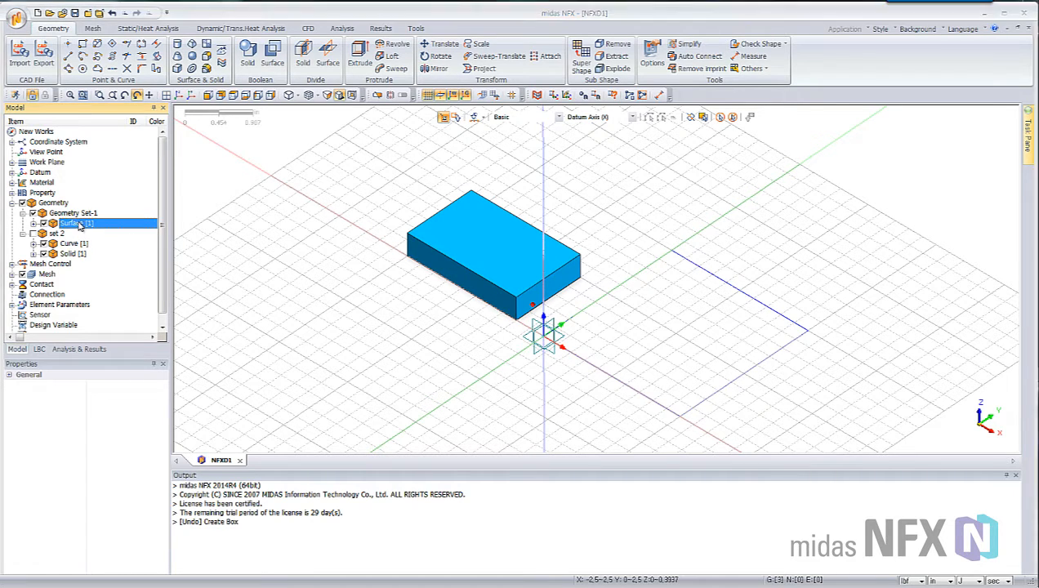
key(Delete)
key(Return)
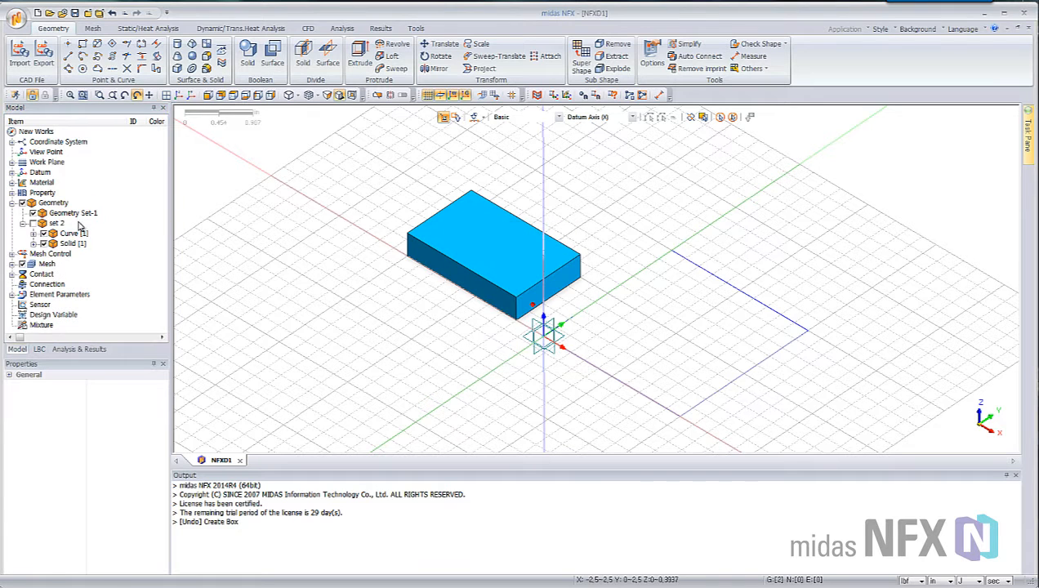
Delete the rectangle curve and the box solid from set 2
click(60, 235)
ctrl+click(70, 244)
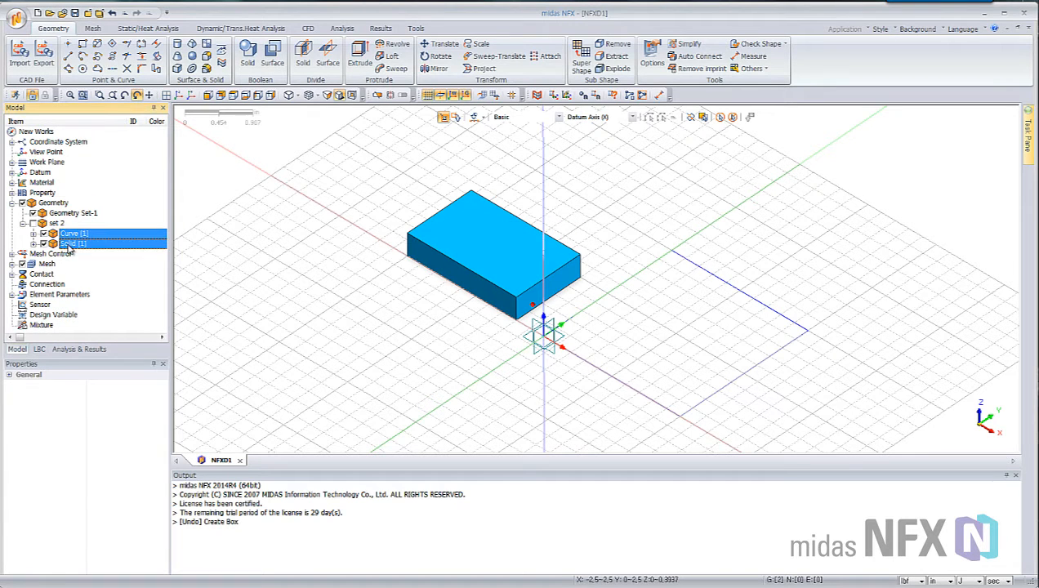
key(Delete)
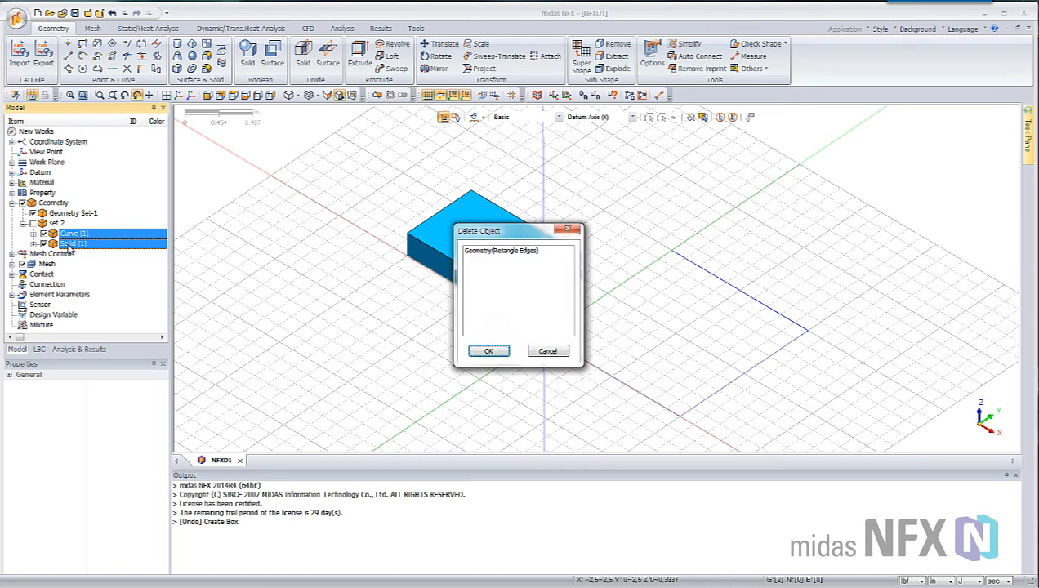
key(Return)
click(67, 234)
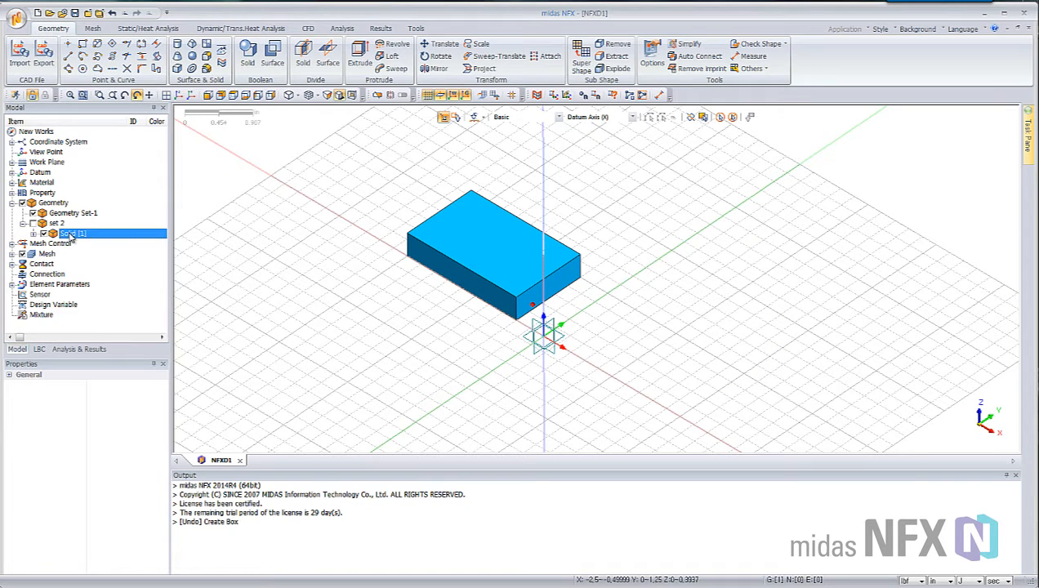
key(Delete)
key(Return)
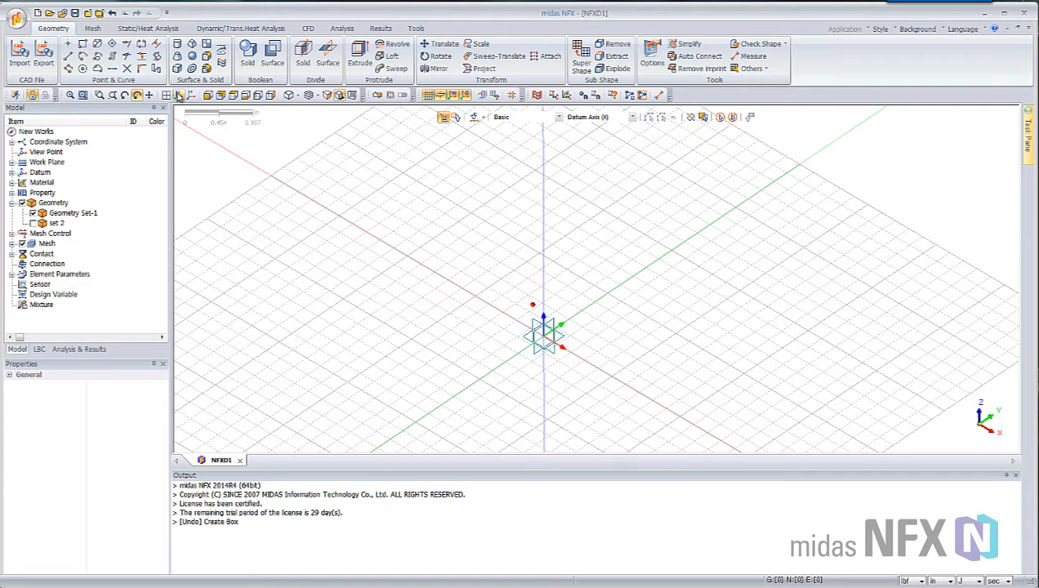
View the work plane grid straight on and at an angle, trying zoom, pan and rotate around the origin
click(166, 94)
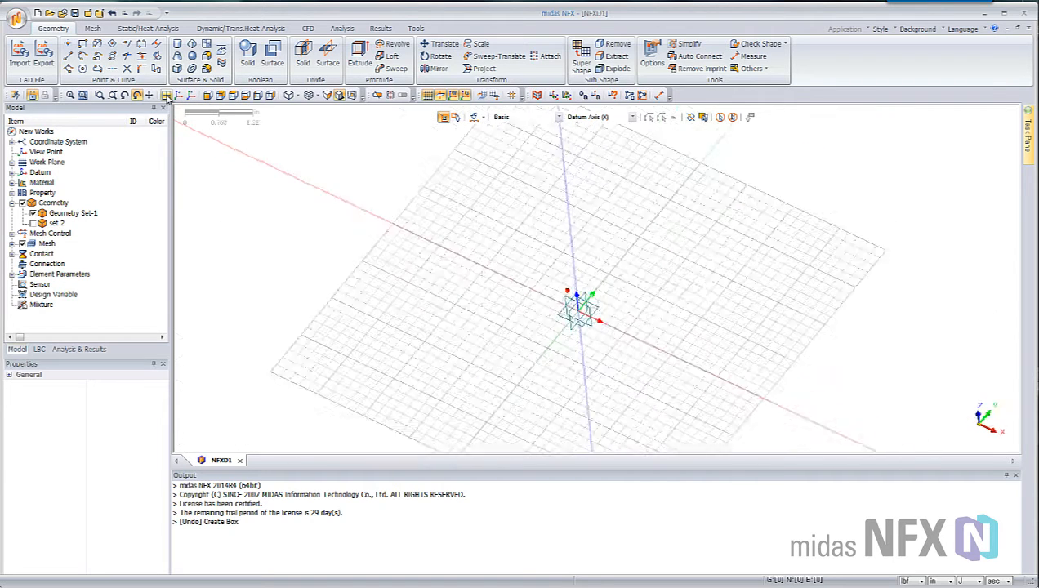
scroll(586, 272, up, 5)
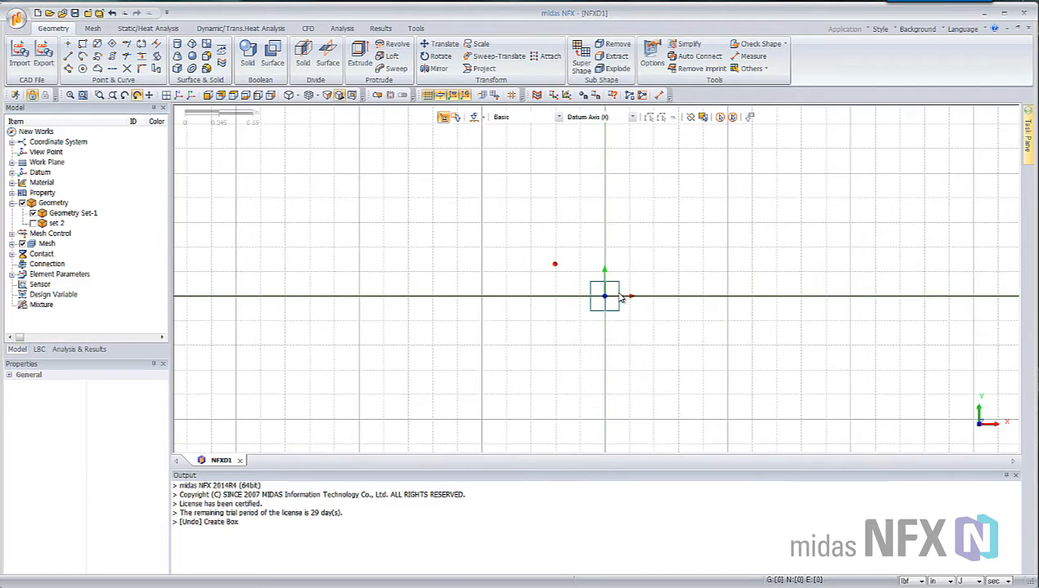
mouse_move(620, 299)
middle_down()
mouse_move(608, 292)
mouse_move(620, 308)
middle_up()
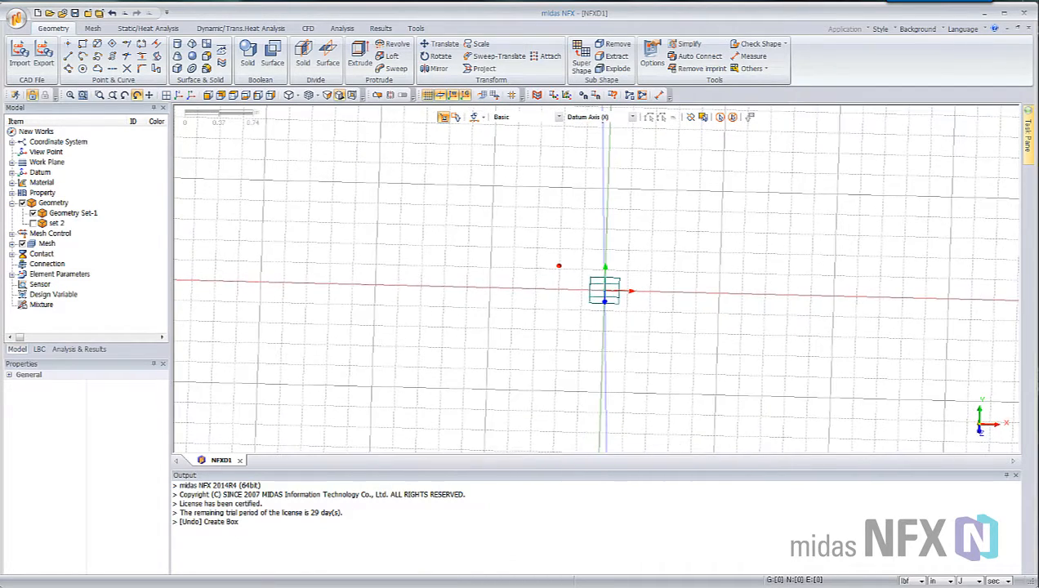
click(165, 95)
scroll(614, 286, up, 3)
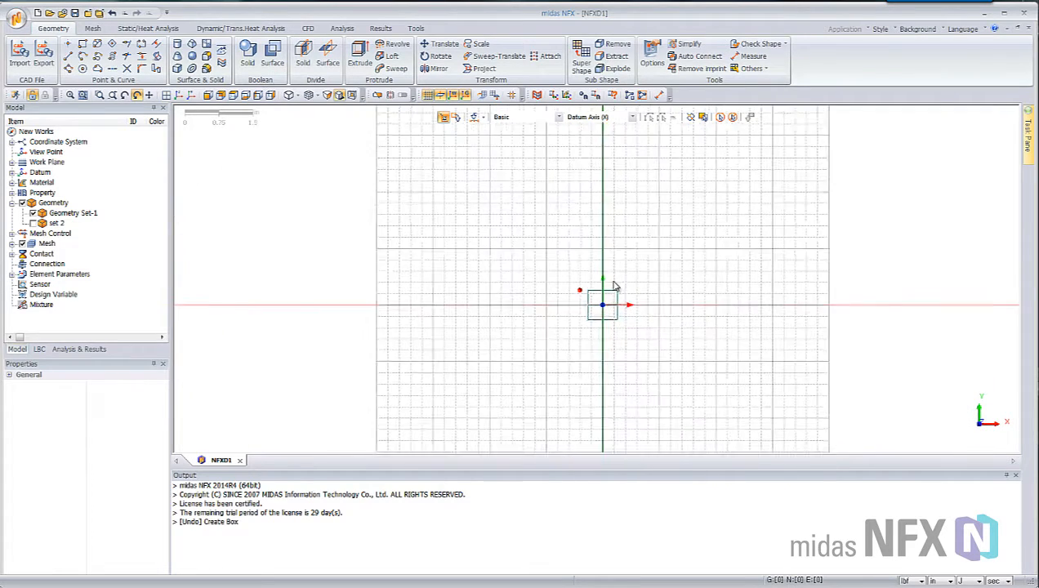
scroll(614, 286, up, 3)
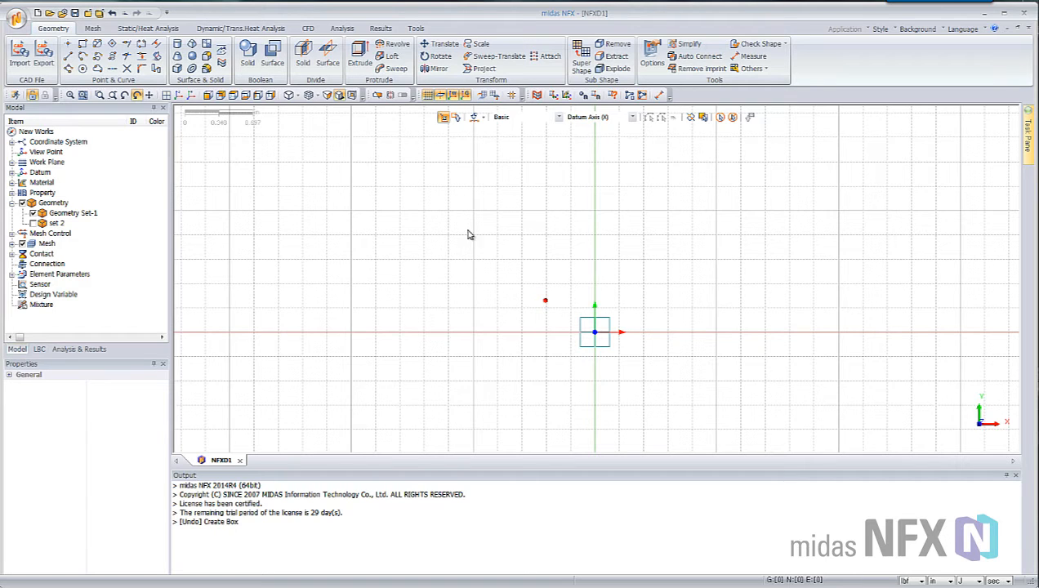
middle_drag(491, 259, 550, 244)
scroll(551, 243, down, 2)
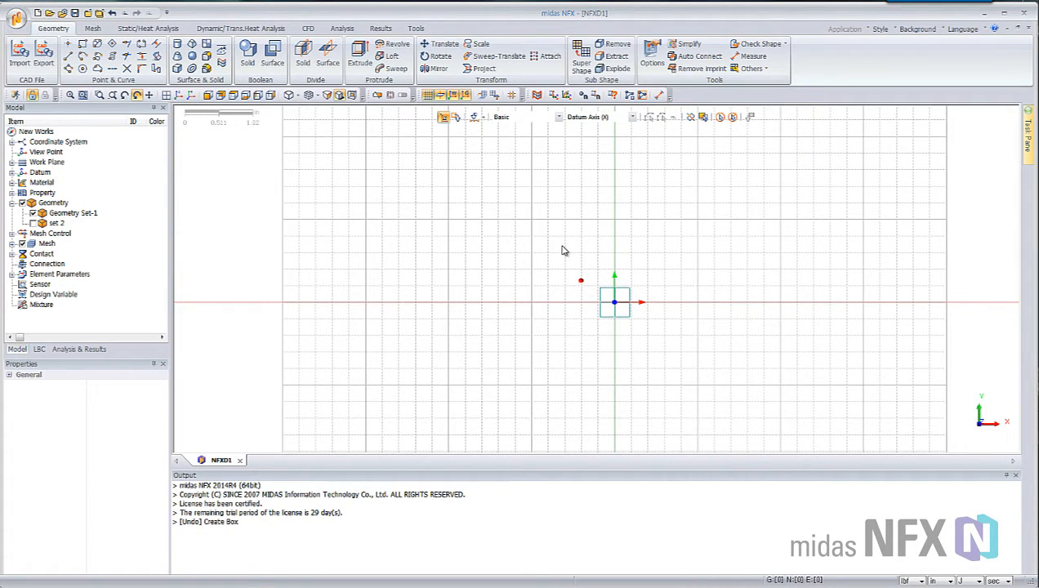
scroll(562, 250, up, 2)
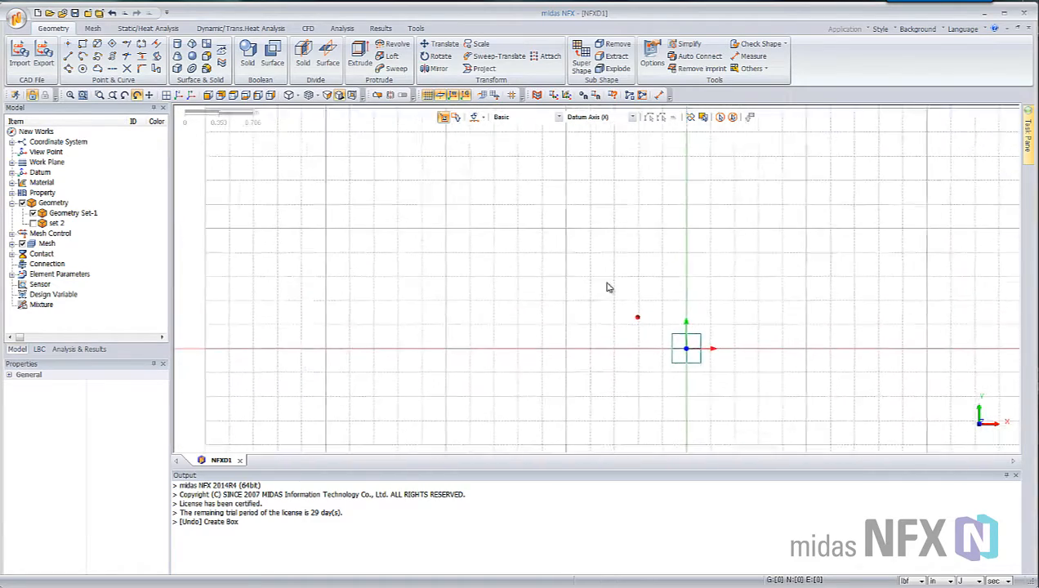
middle_drag(645, 221, 620, 239)
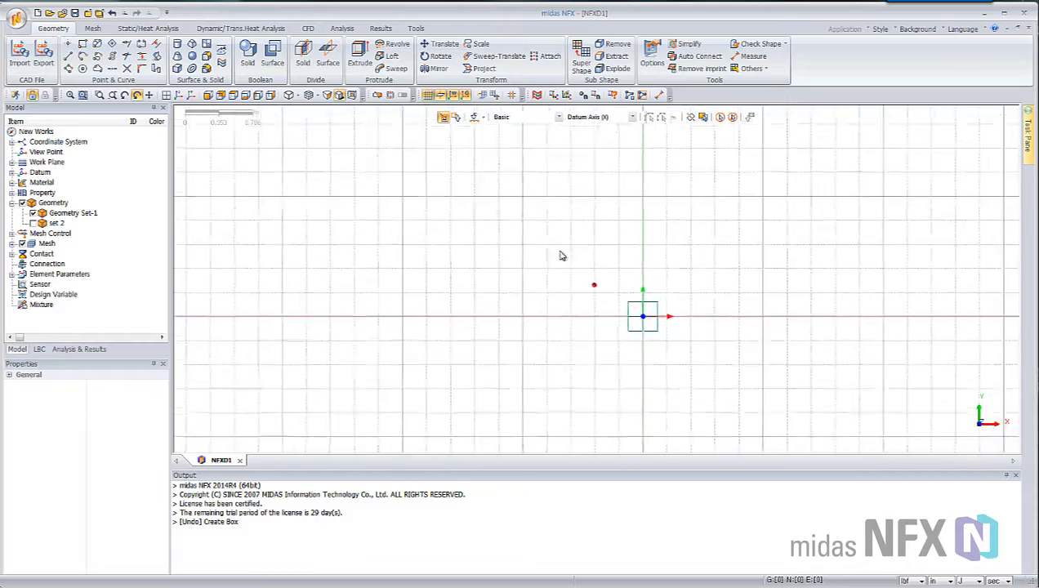
middle_drag(577, 208, 562, 213)
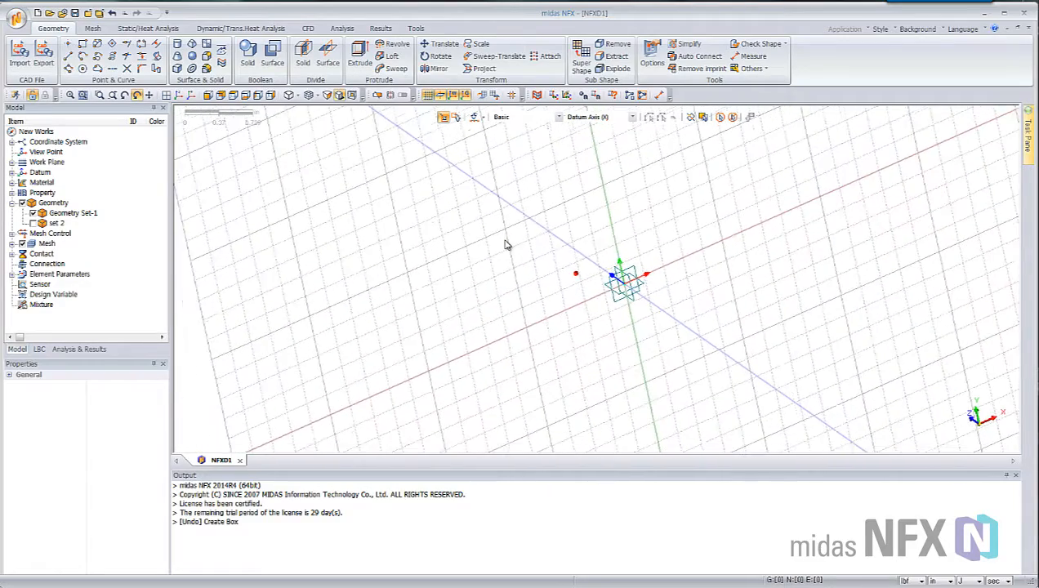
scroll(506, 246, up, 5)
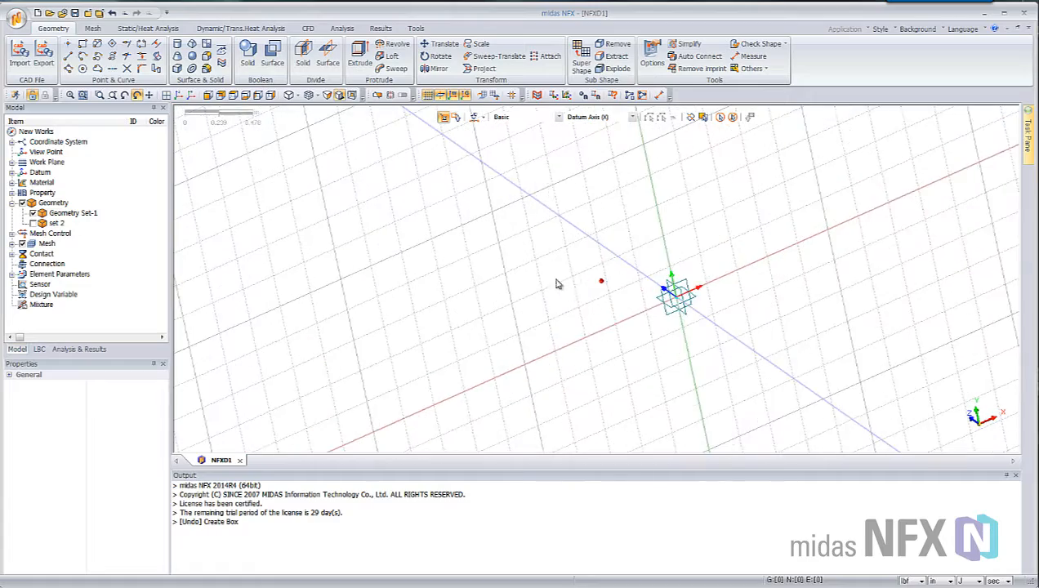
scroll(575, 292, down, 5)
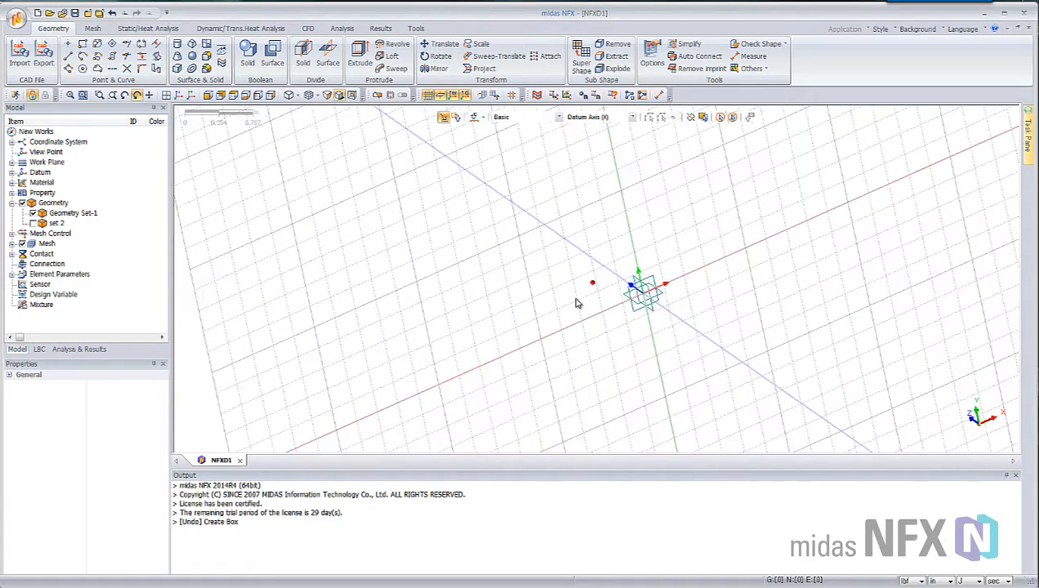
scroll(588, 305, up, 5)
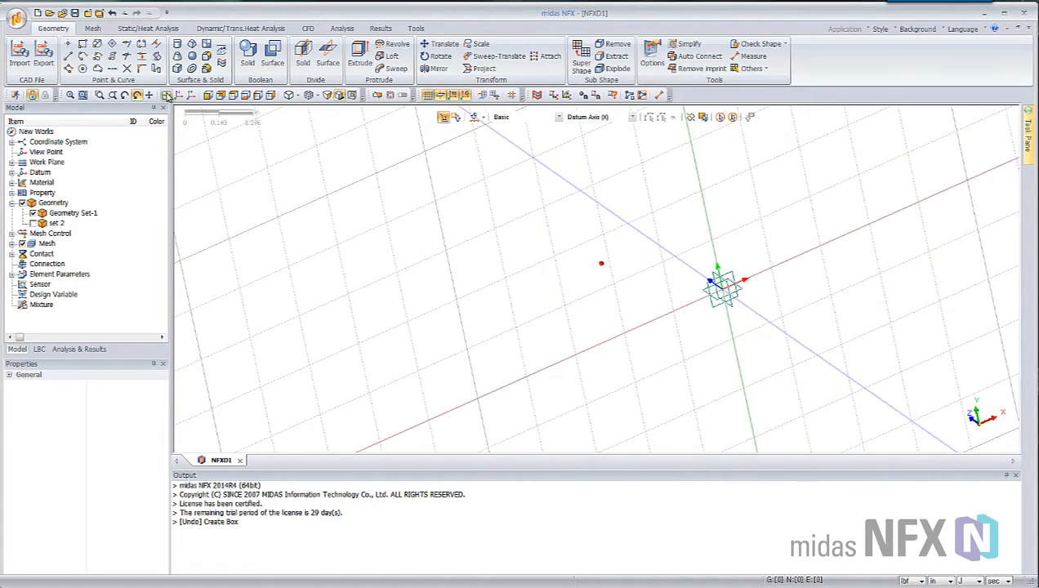
Start a 2D polyline in Geometry Set-1 through about (-0.5, -0.75), (-1.75, -0.75), (-1.75, -0.5), (-1, -0.5) and (-1, 1.5)
click(166, 95)
scroll(597, 282, up, 5)
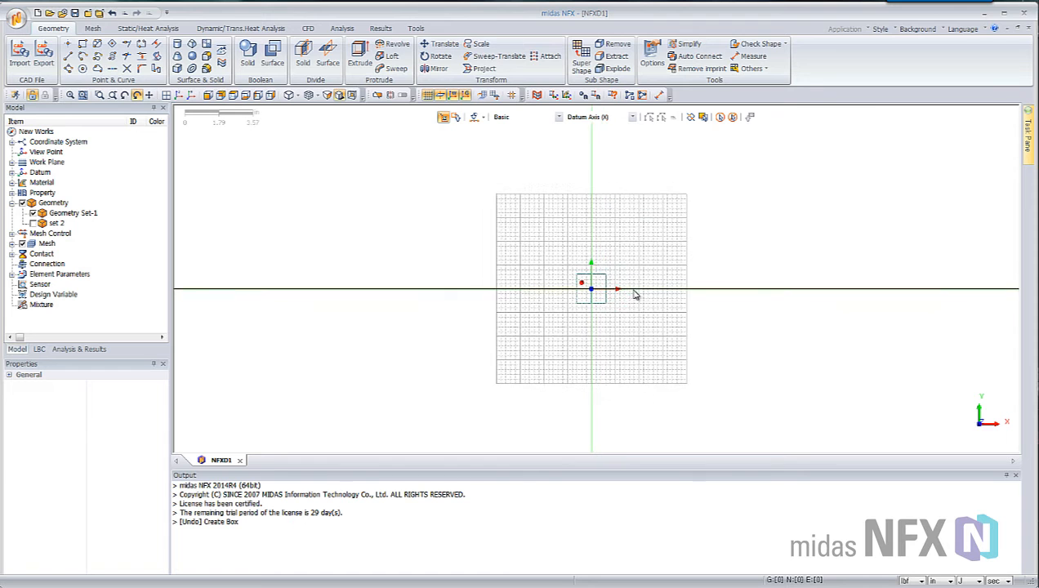
scroll(491, 283, up, 2)
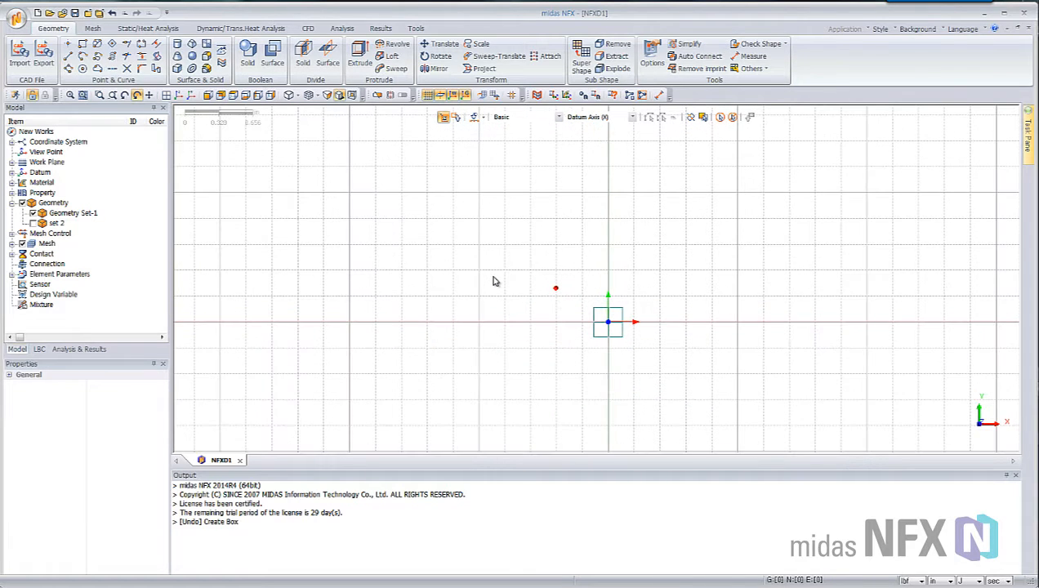
scroll(507, 278, down, 1)
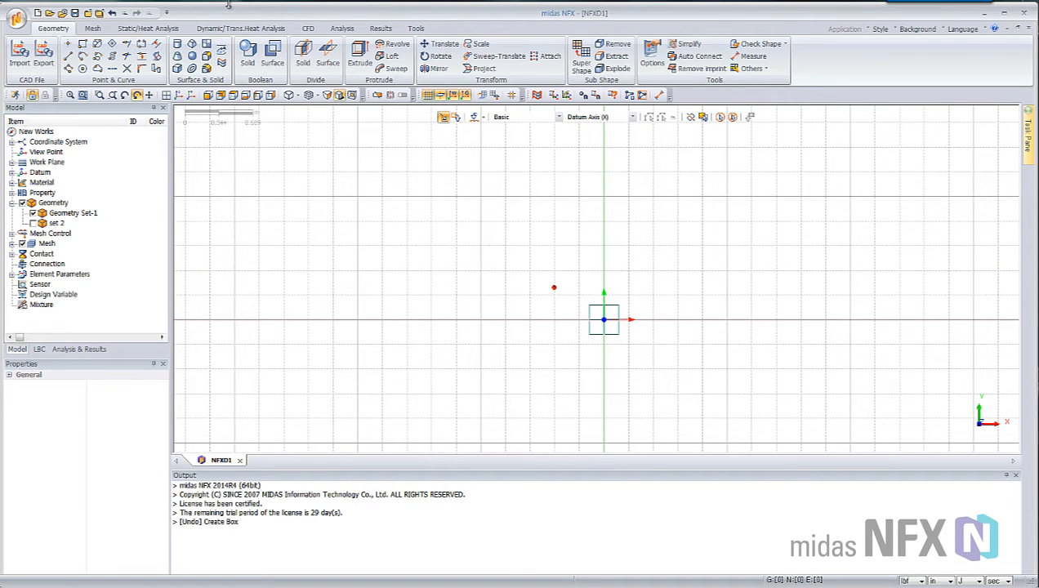
click(68, 72)
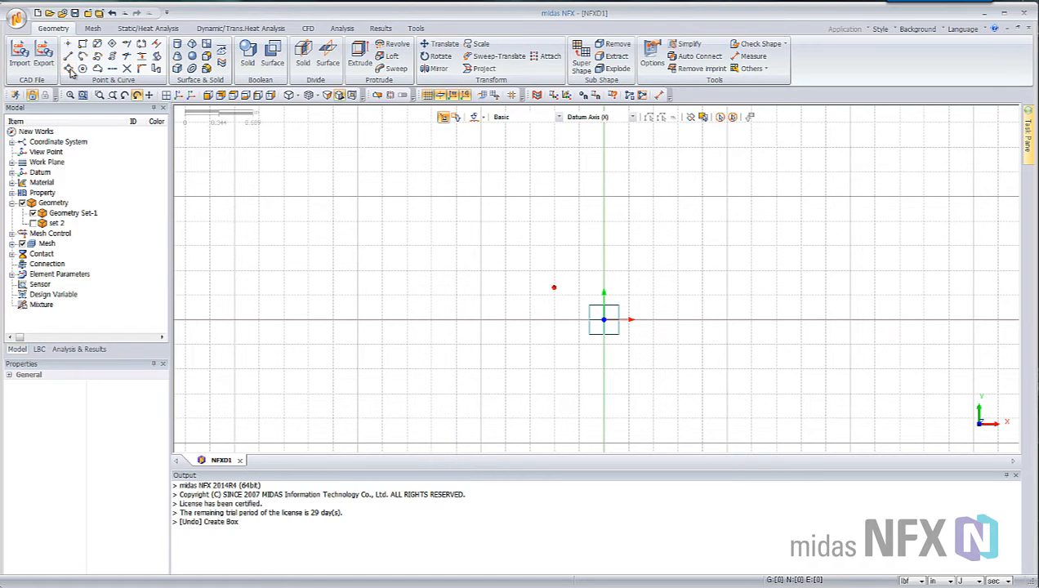
drag(63, 115, 125, 157)
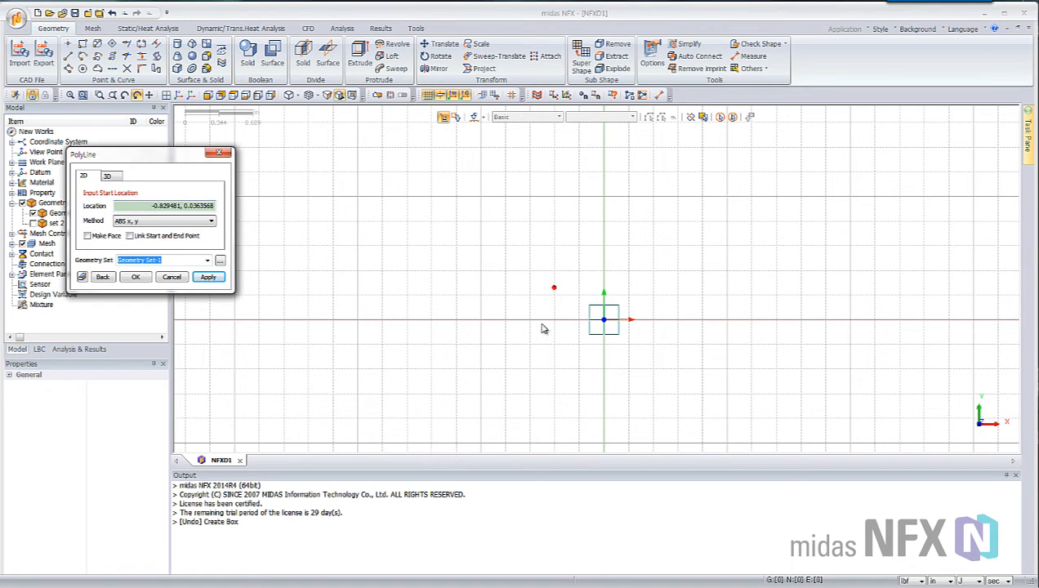
click(554, 396)
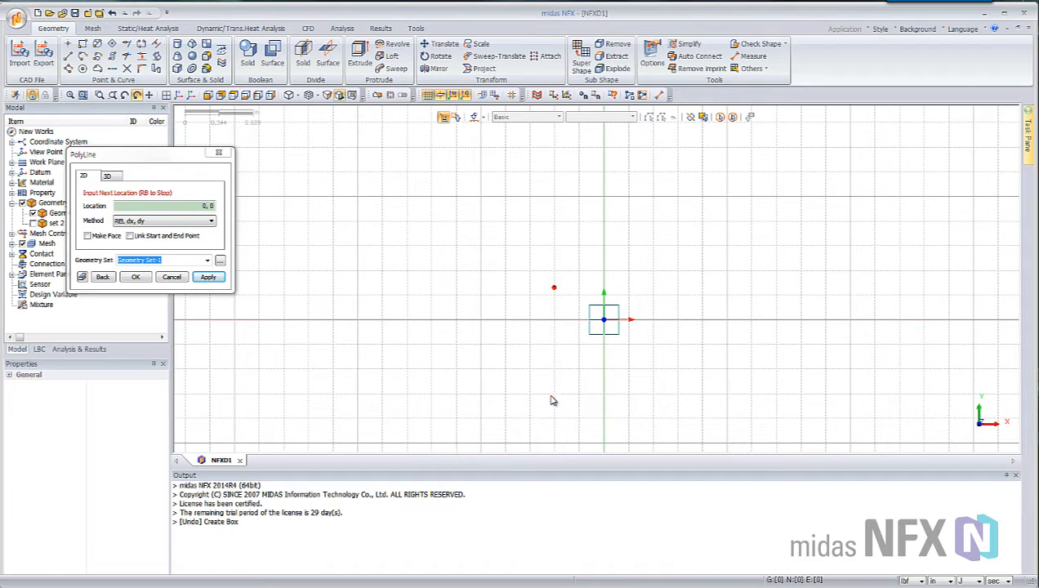
click(433, 386)
click(431, 369)
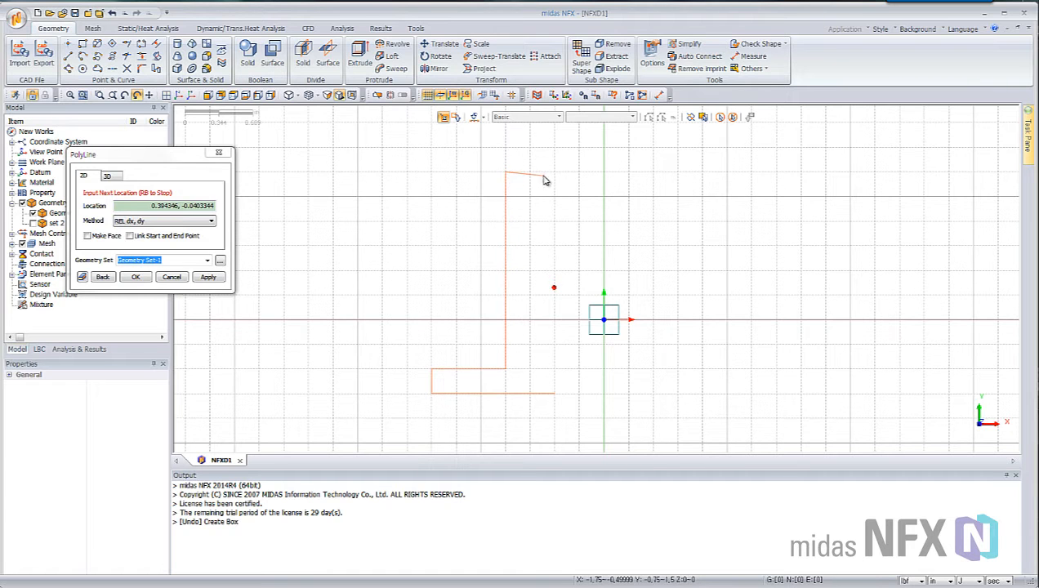
Continue the polyline through about (-1.5, 3.25), (-3.25, 3.25), (-3.25, 3.75), (-2.5, 3.75), (-2.5, 4) and (-2.25, 3.75), forming the flange and triangular tooth
scroll(514, 187, down, 4)
scroll(507, 237, up, 3)
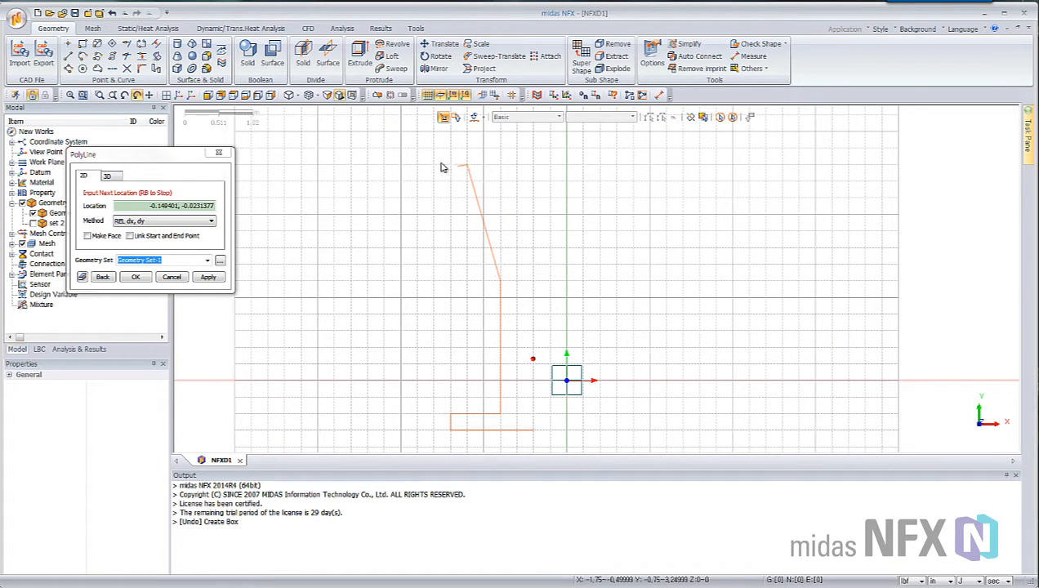
click(351, 164)
click(351, 131)
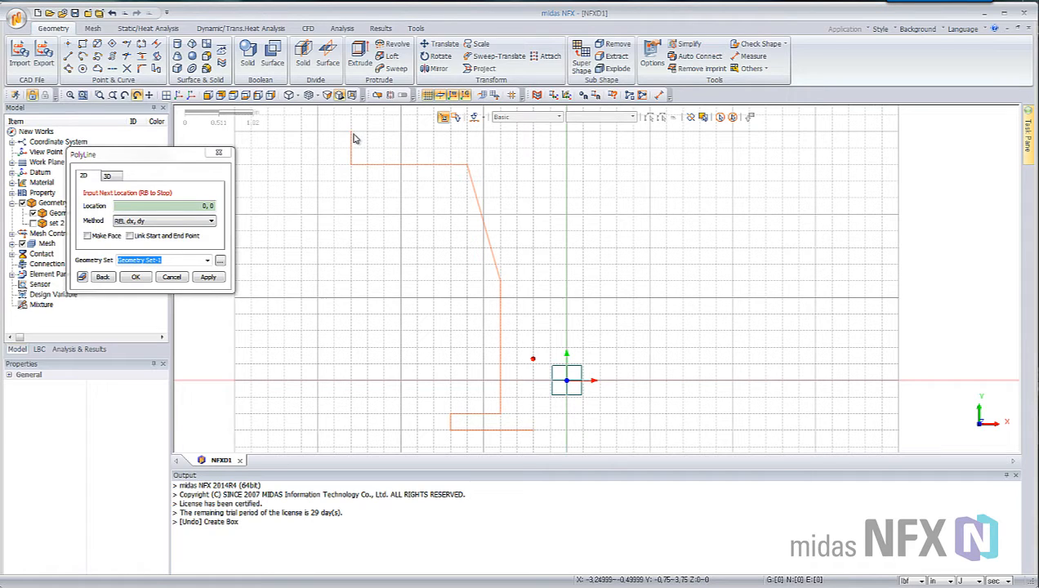
click(401, 131)
click(400, 117)
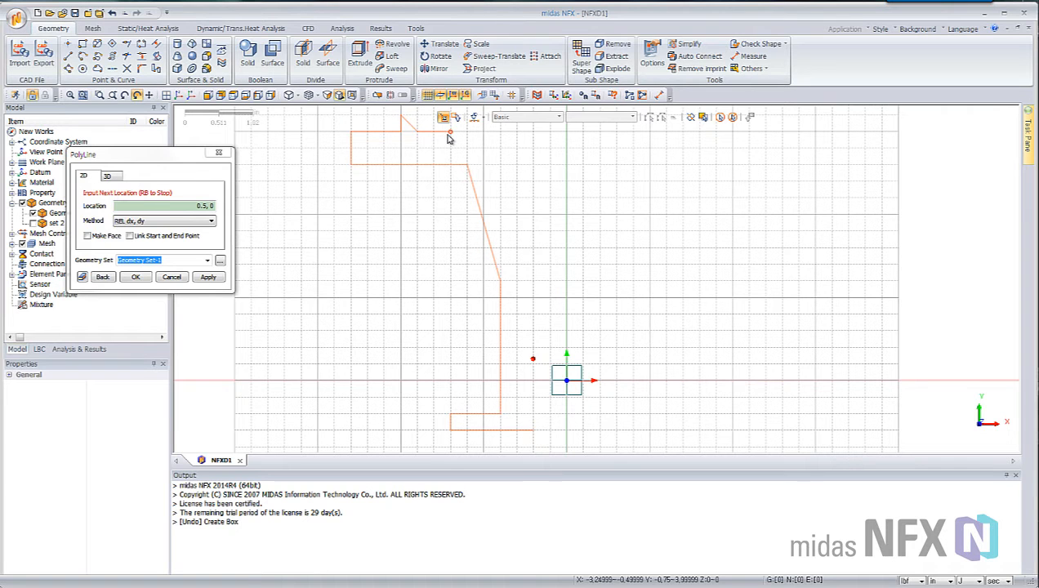
Add a raised step about 0.5 in wide and 0.25 in high, extend to about (-0.5, 3.75), and close the polyline at its start point
middle_drag(467, 138, 468, 199)
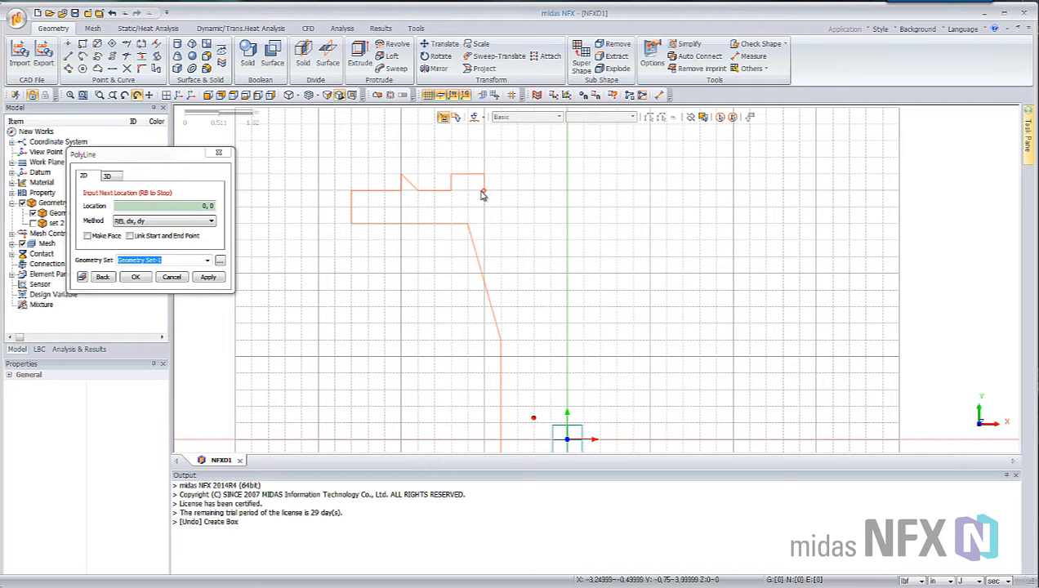
middle_drag(534, 196, 528, 164)
scroll(528, 176, down, 2)
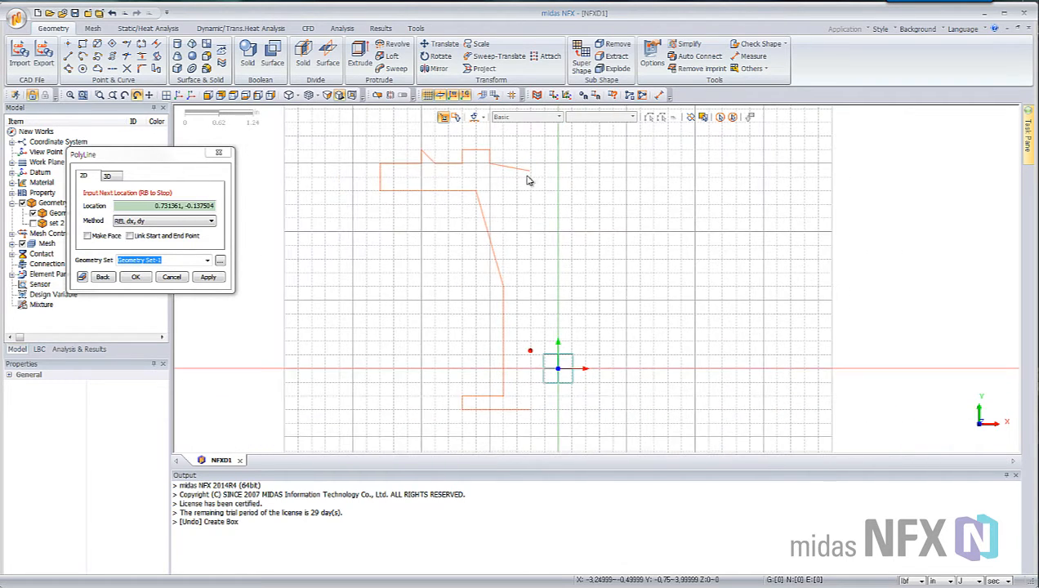
click(531, 166)
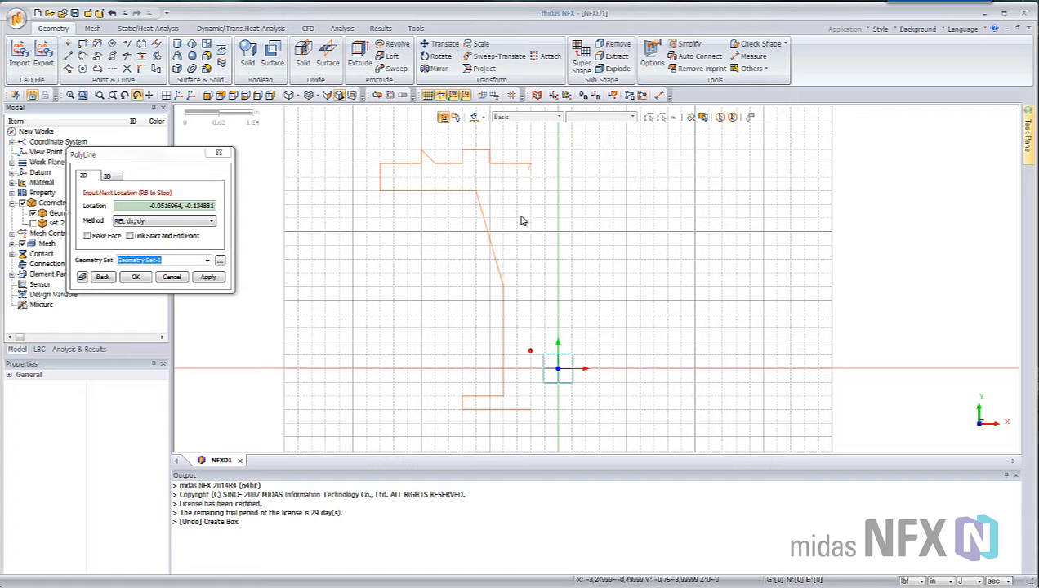
click(530, 409)
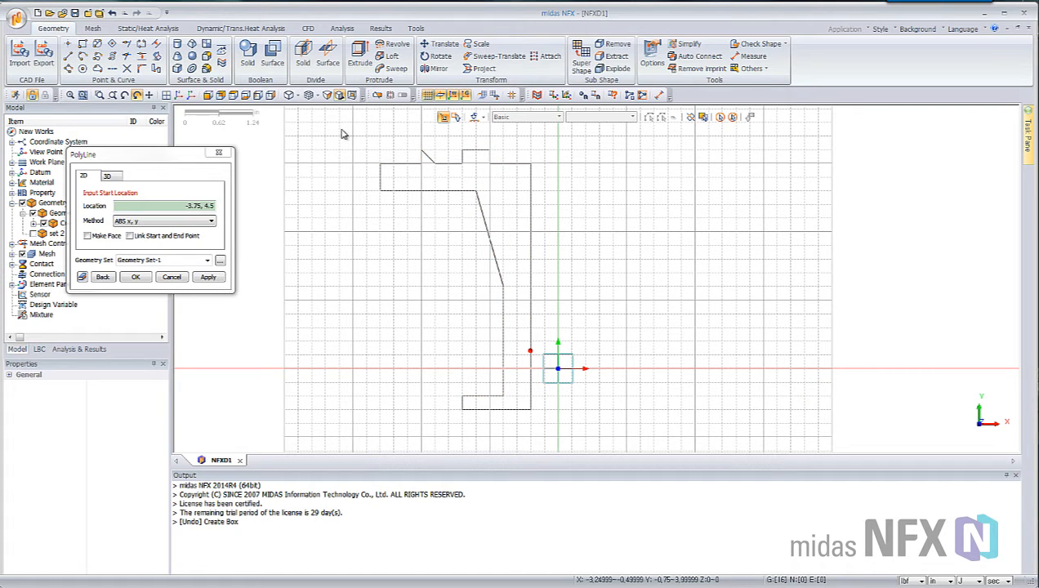
click(218, 152)
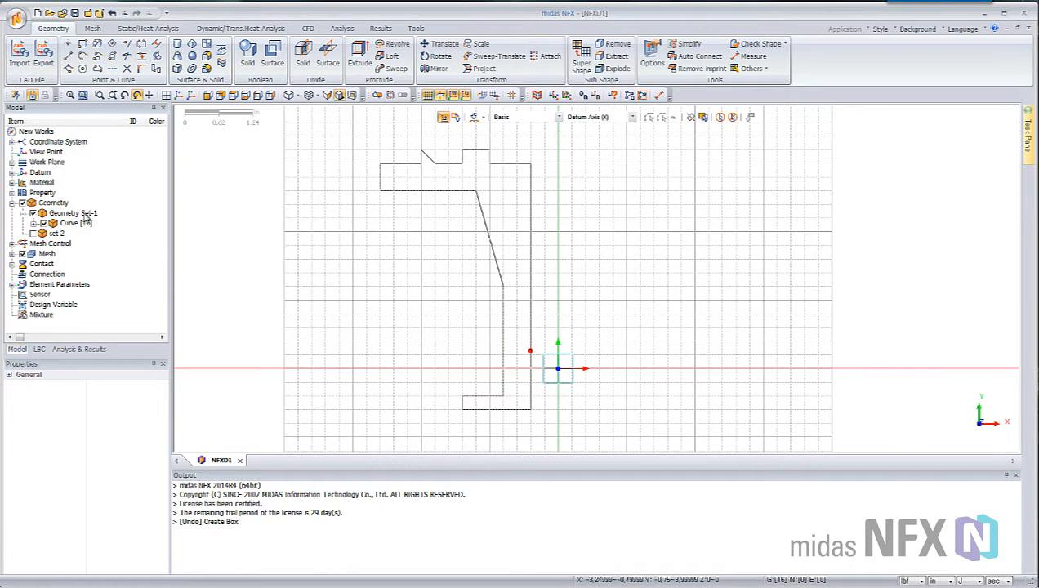
Inspect the individual curves of the sketched profile listed under Geometry Set-1
click(43, 223)
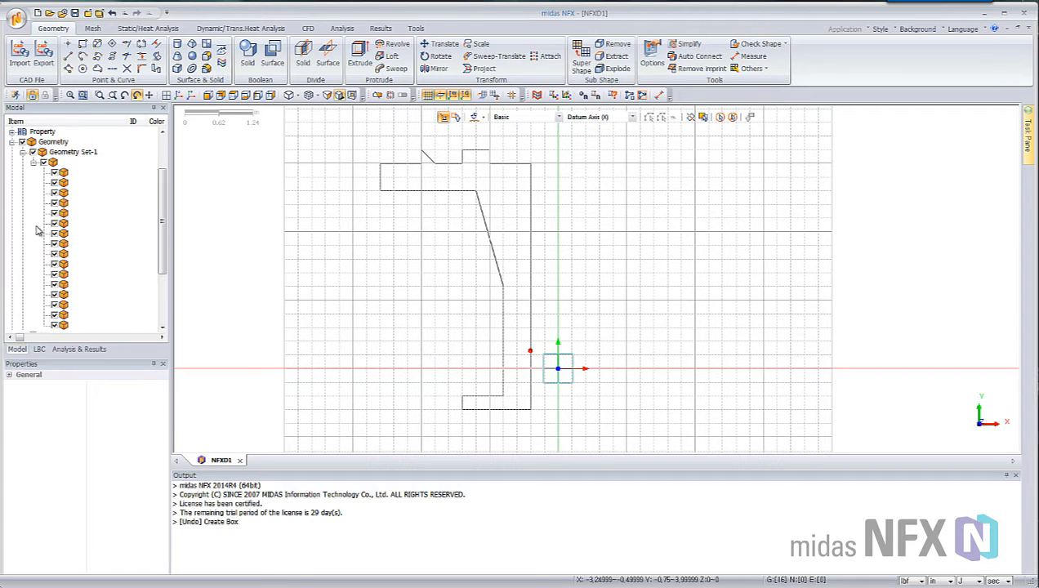
click(33, 162)
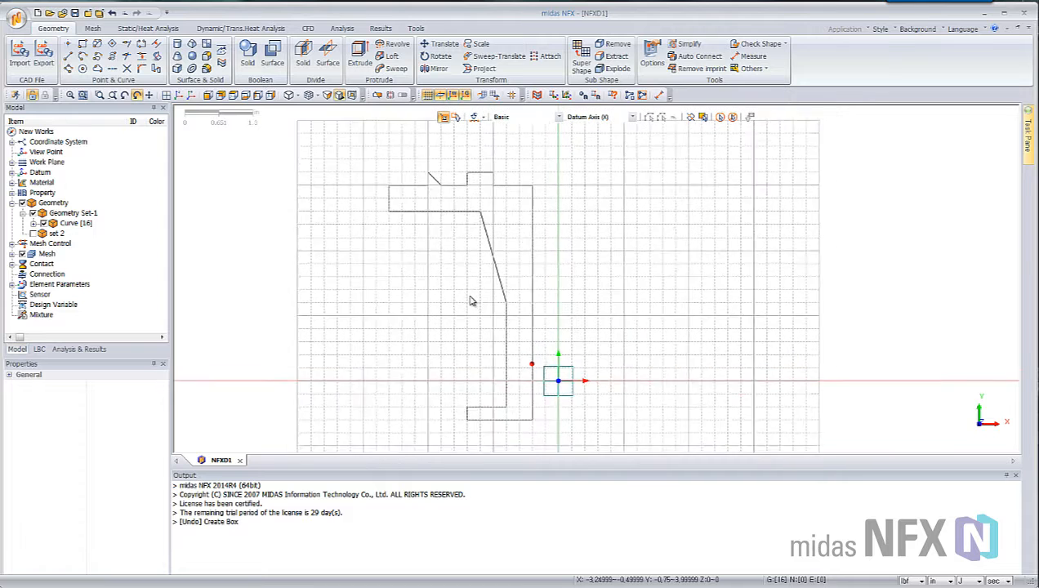
scroll(482, 292, up, 1)
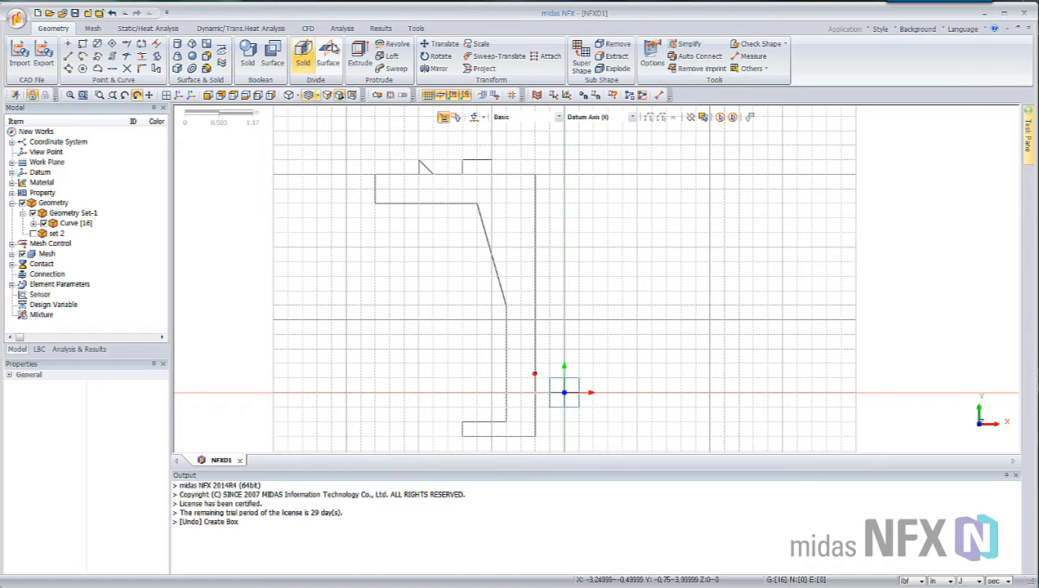
Make a face in Geometry Set-1 from all 16 edges of the closed profile
click(208, 46)
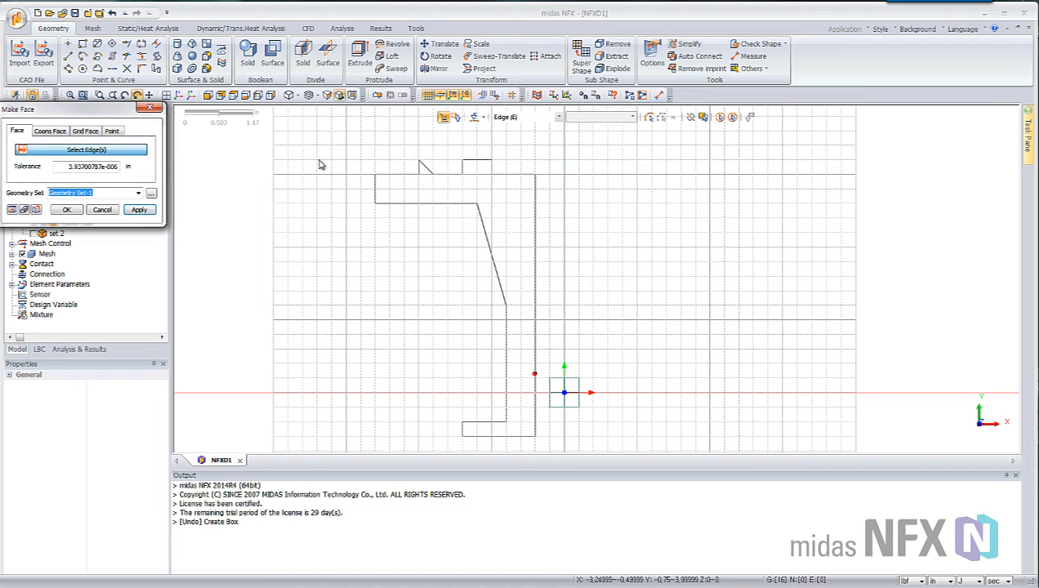
drag(69, 108, 202, 136)
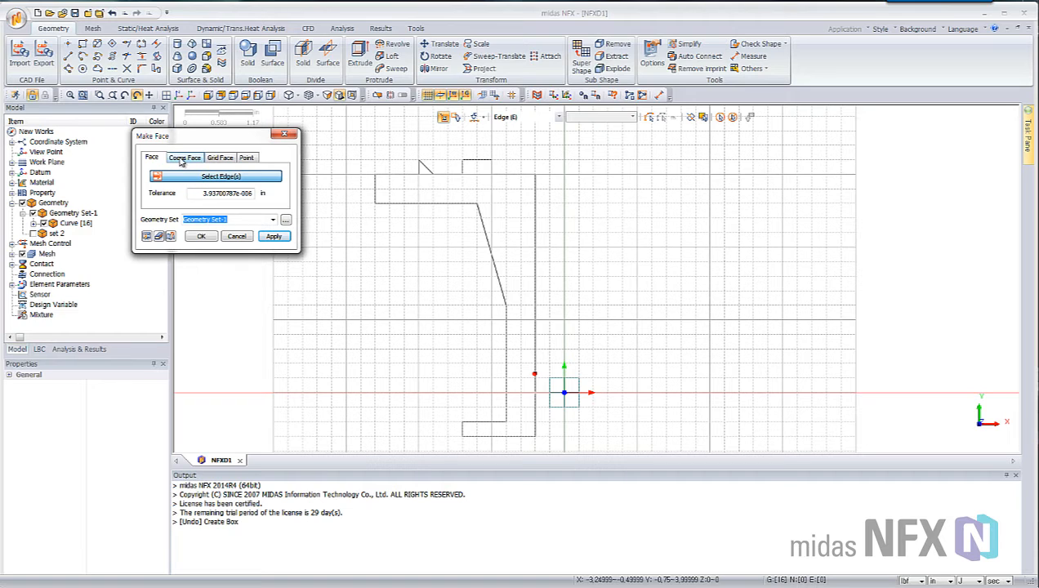
click(181, 159)
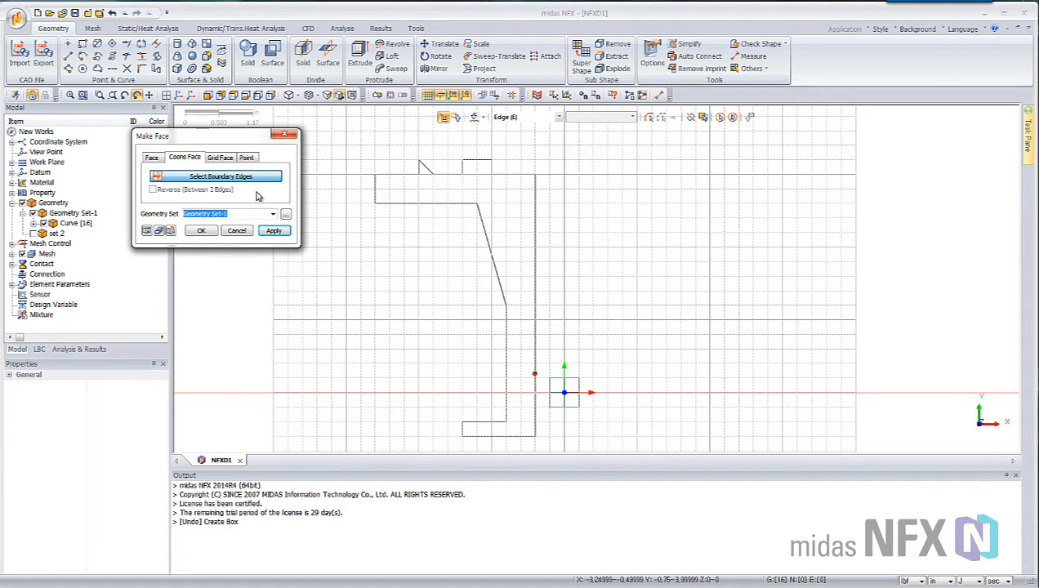
click(222, 158)
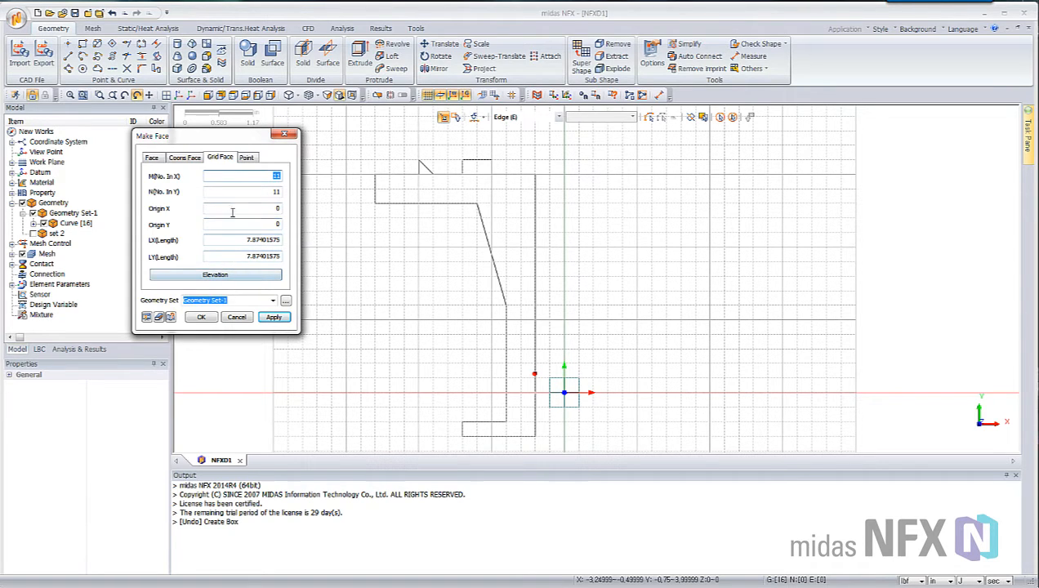
click(248, 158)
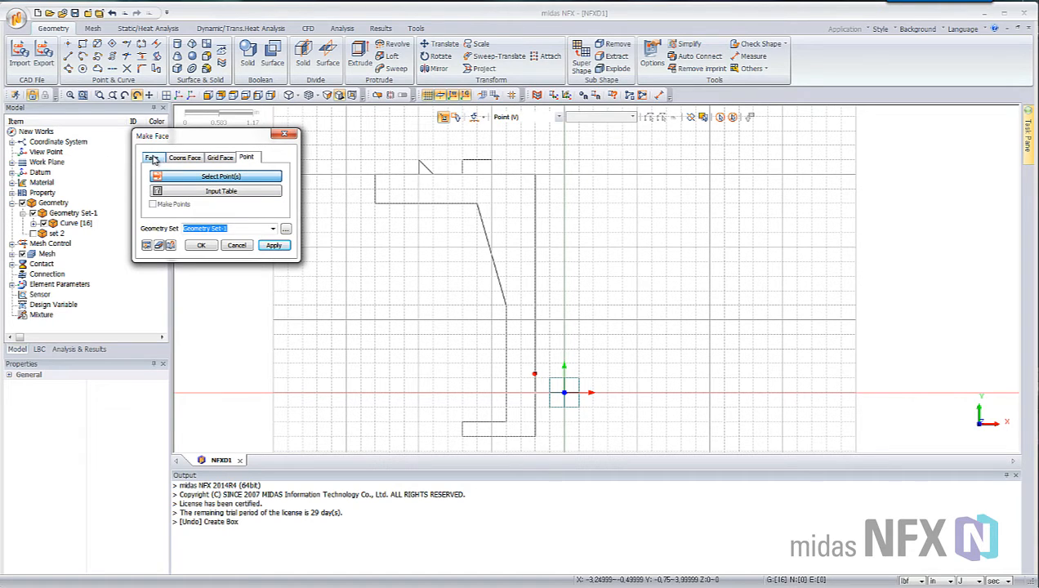
click(152, 159)
drag(227, 135, 191, 129)
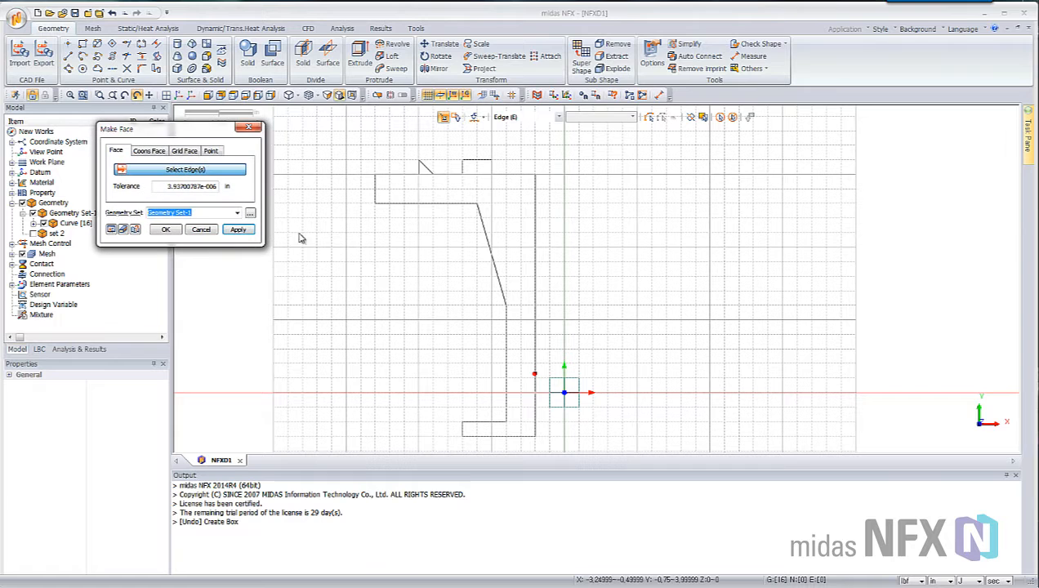
drag(323, 130, 605, 469)
click(111, 229)
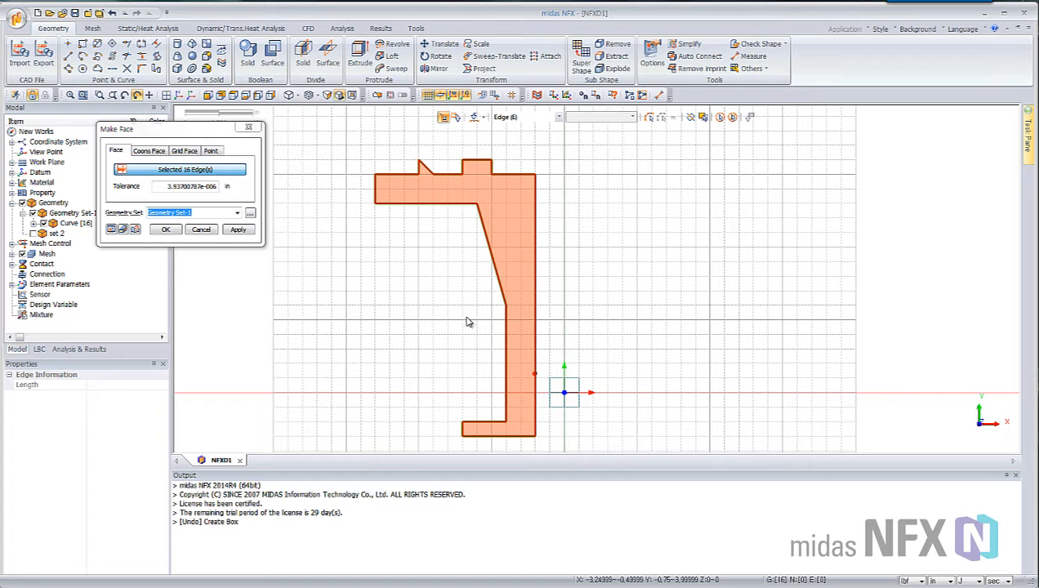
click(166, 231)
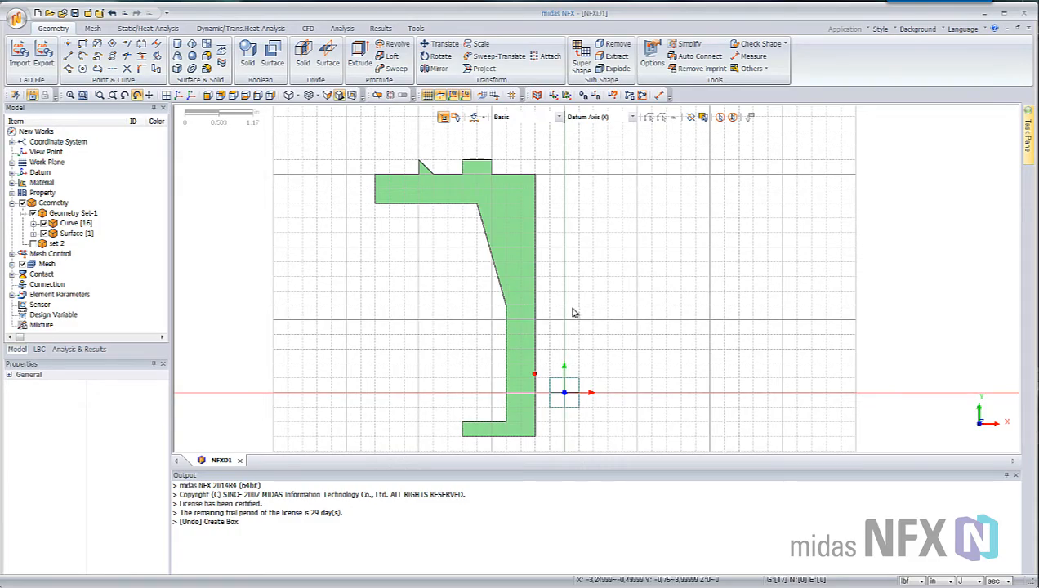
Revolve the profile face 360 degrees about the Y axis as a solid in Geometry Set-1
middle_drag(494, 351, 508, 319)
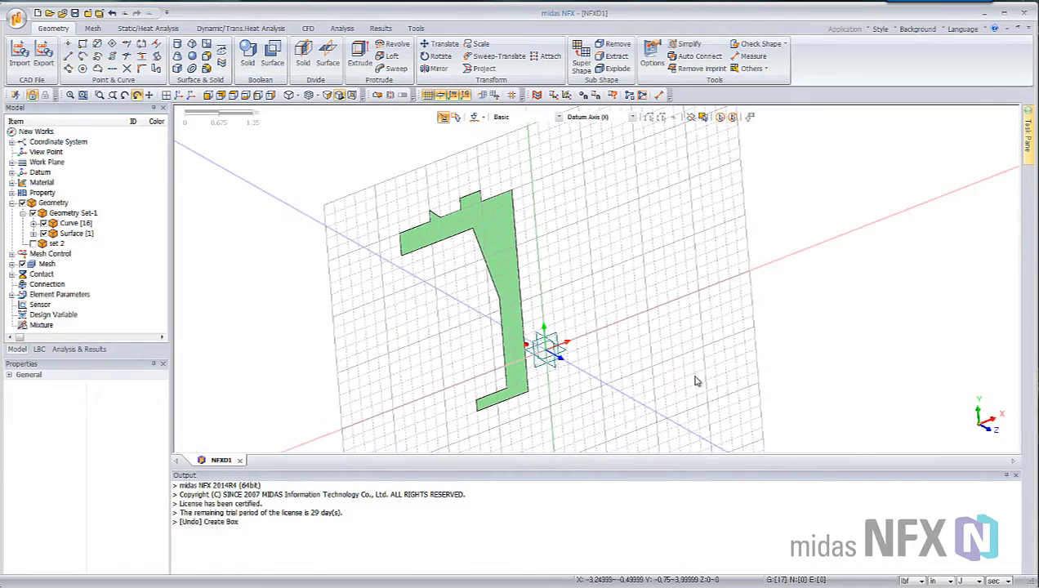
middle_drag(717, 396, 703, 396)
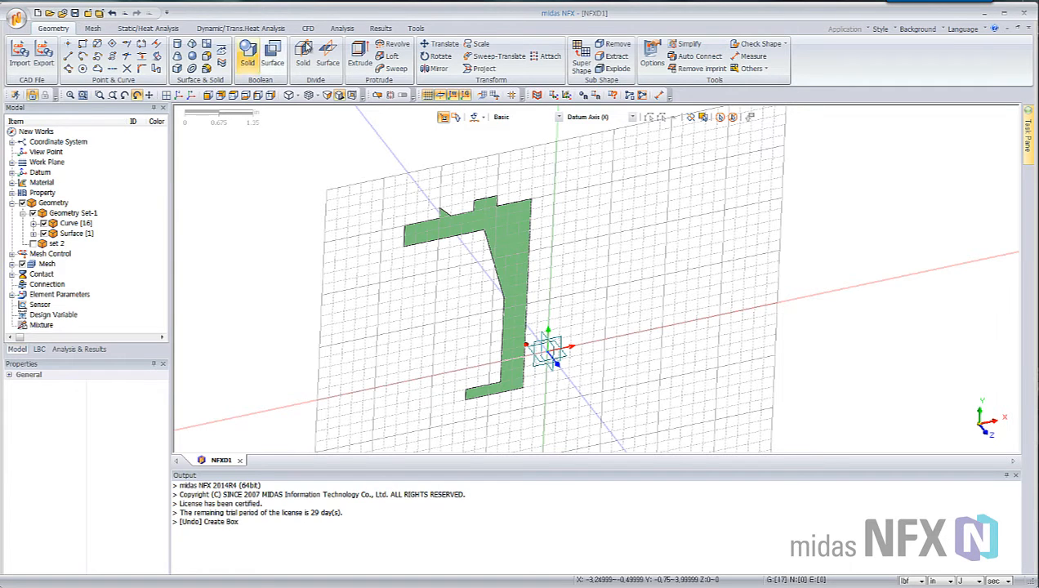
click(398, 46)
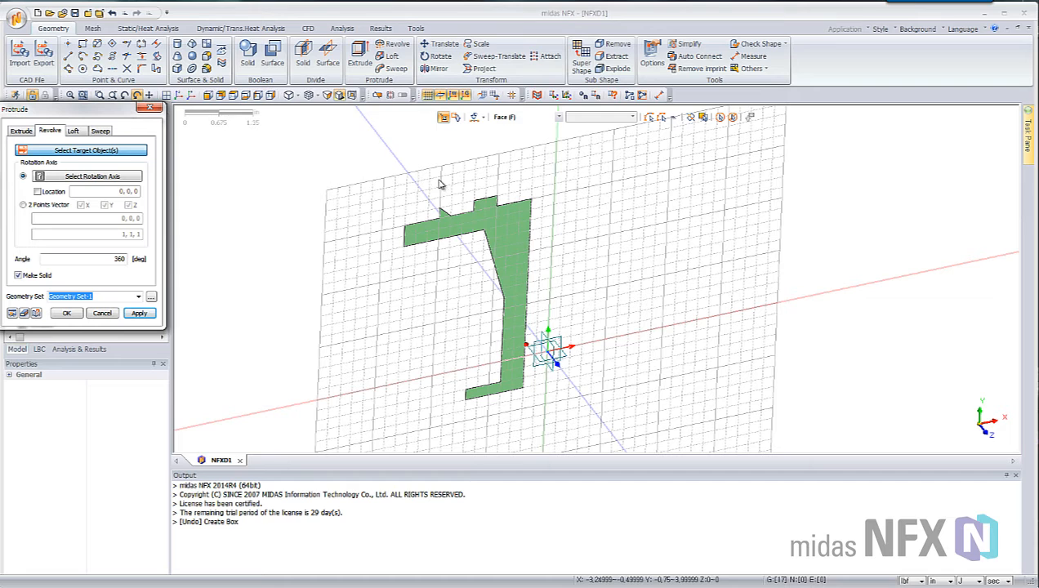
click(505, 246)
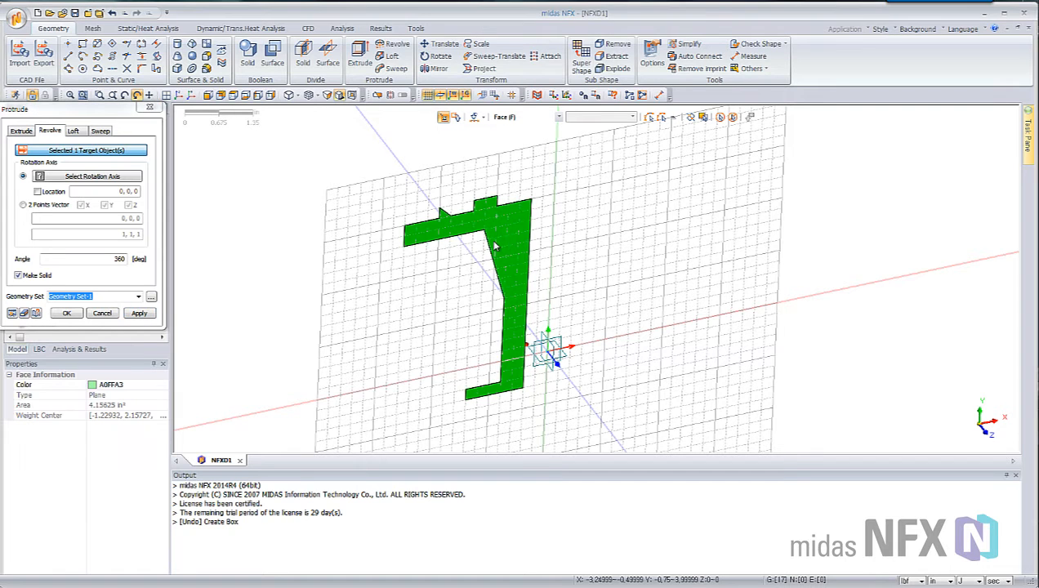
click(92, 176)
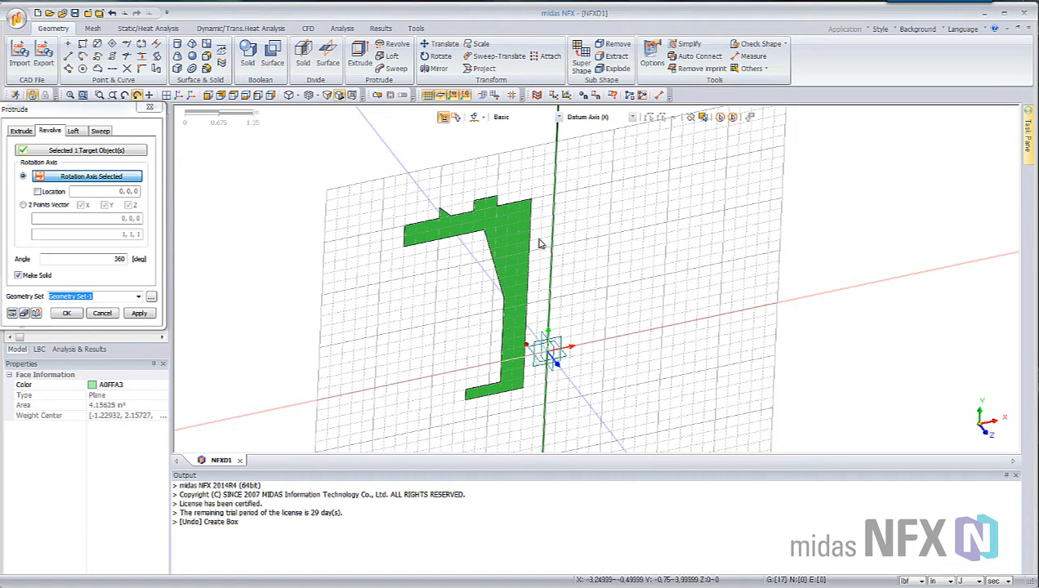
click(446, 235)
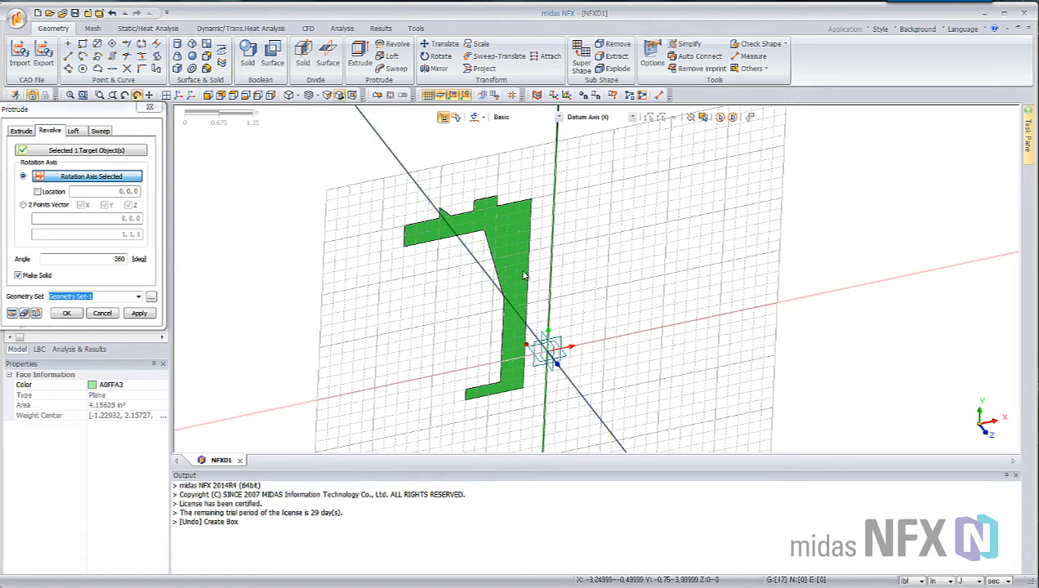
click(556, 118)
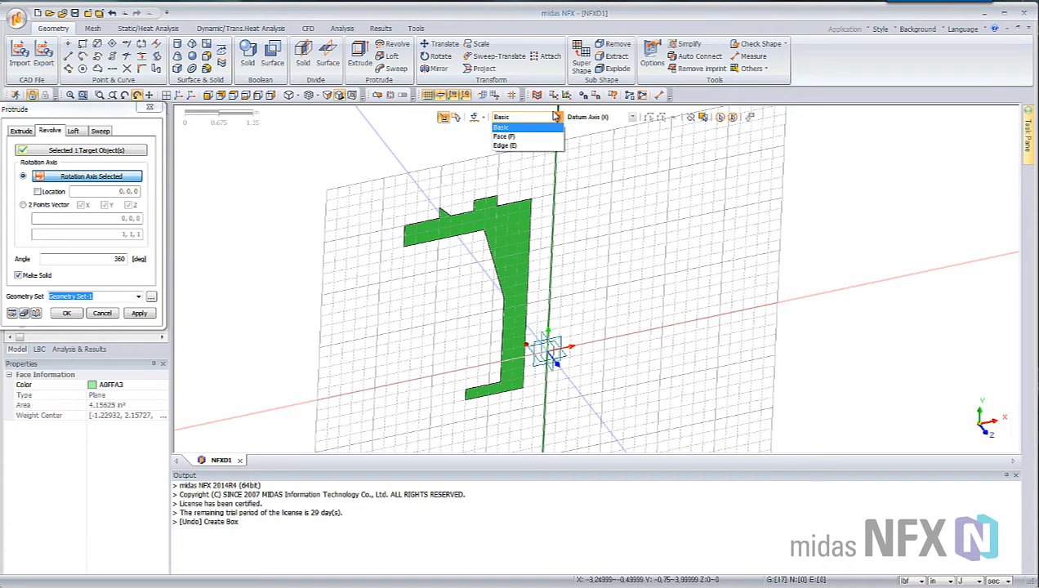
click(555, 118)
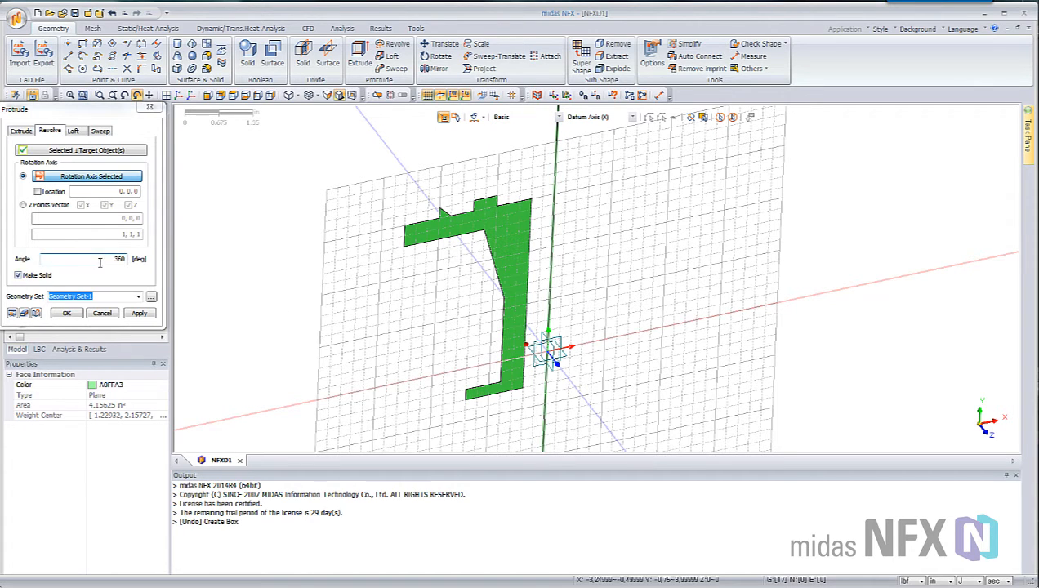
click(12, 314)
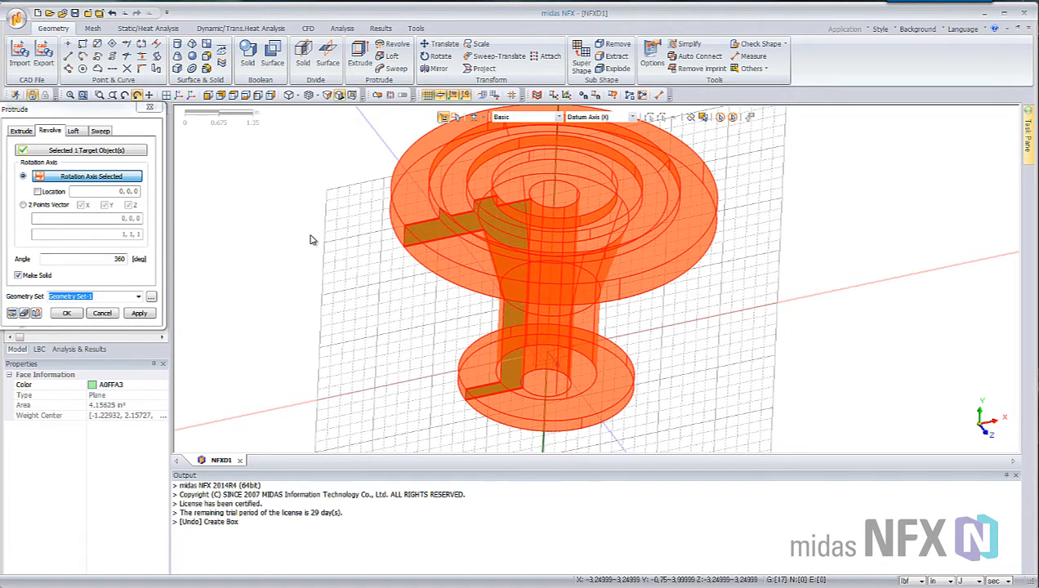
middle_drag(530, 304, 551, 305)
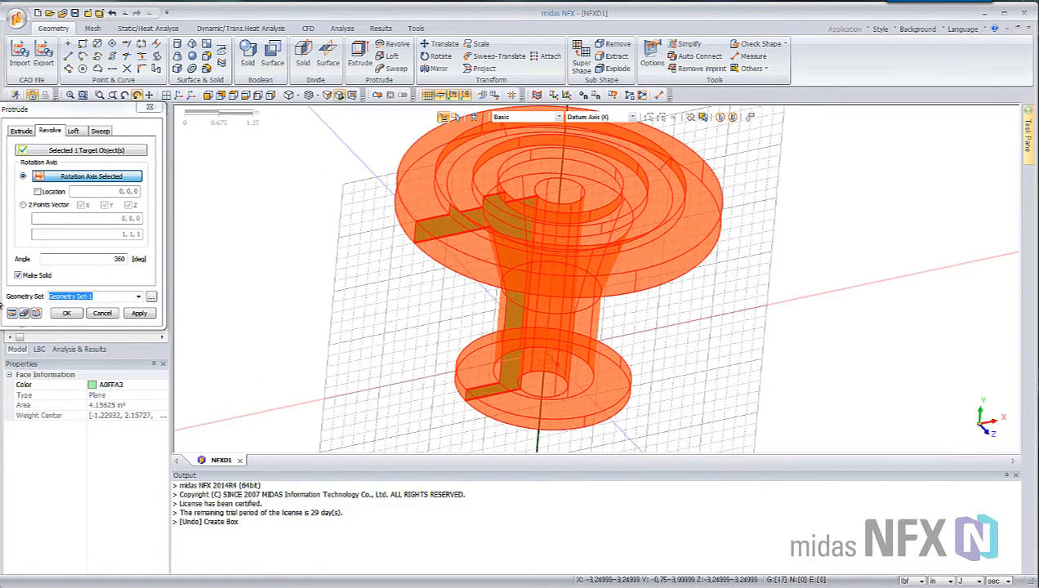
click(66, 315)
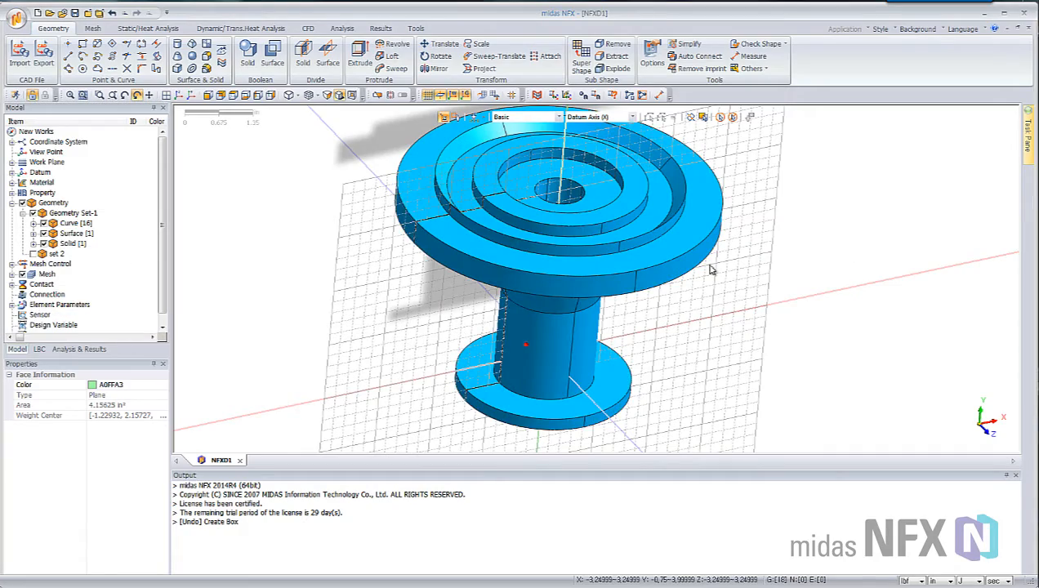
Move the work plane onto the YZ datum plane with zero offset
middle_drag(708, 268, 527, 181)
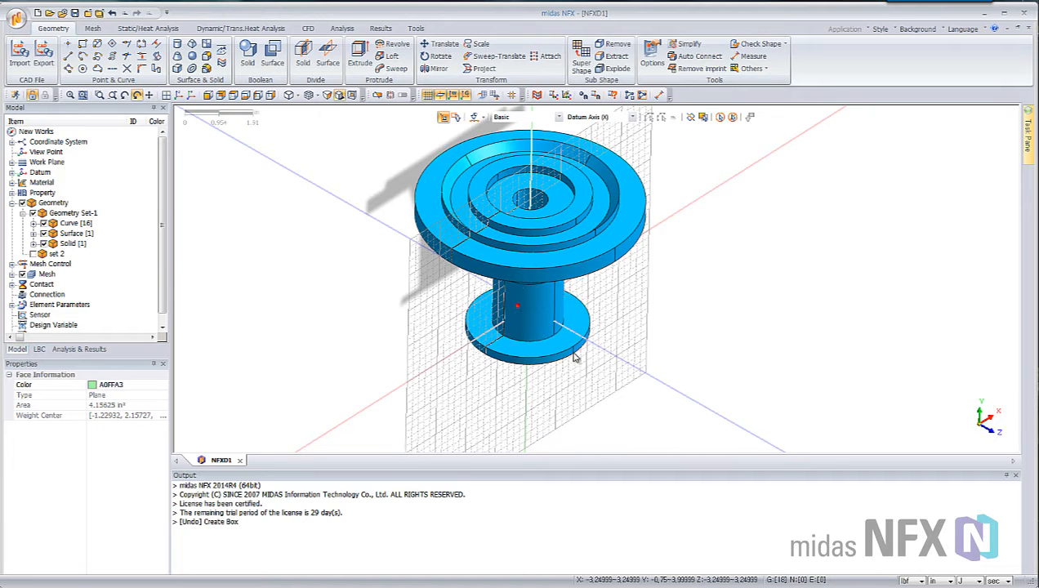
middle_drag(570, 234, 524, 252)
right_click(320, 205)
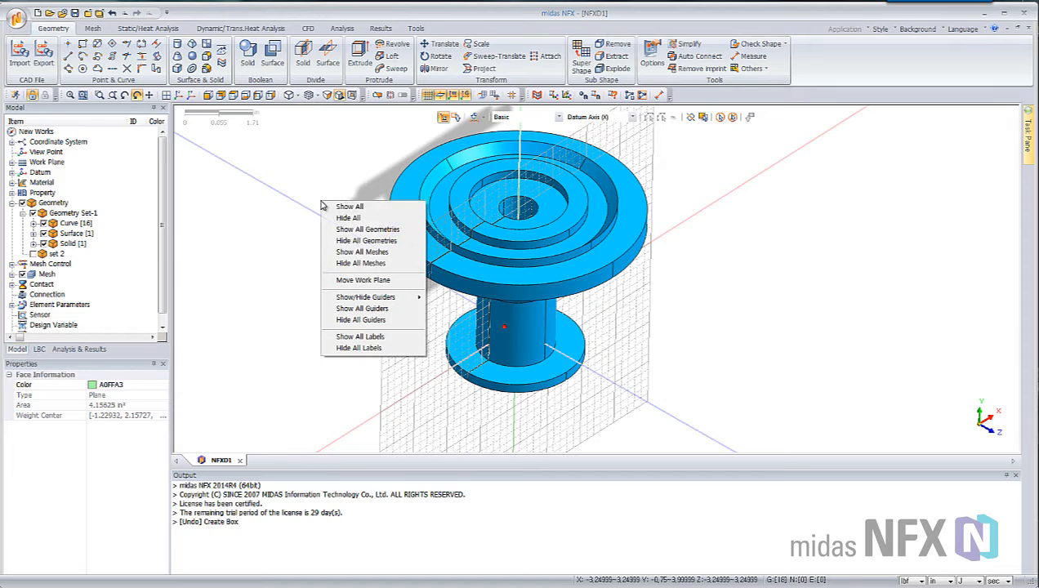
click(372, 284)
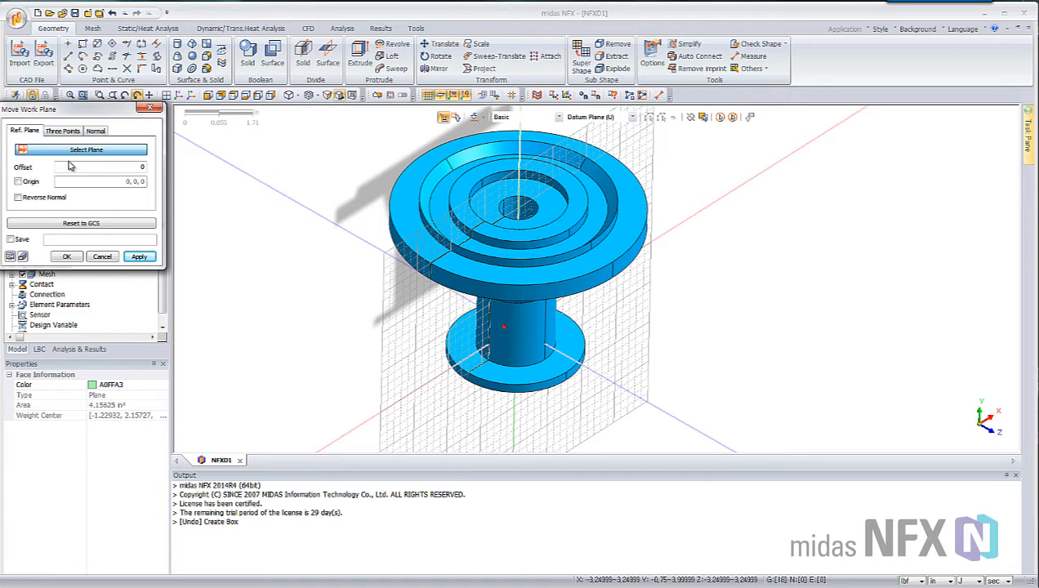
click(522, 332)
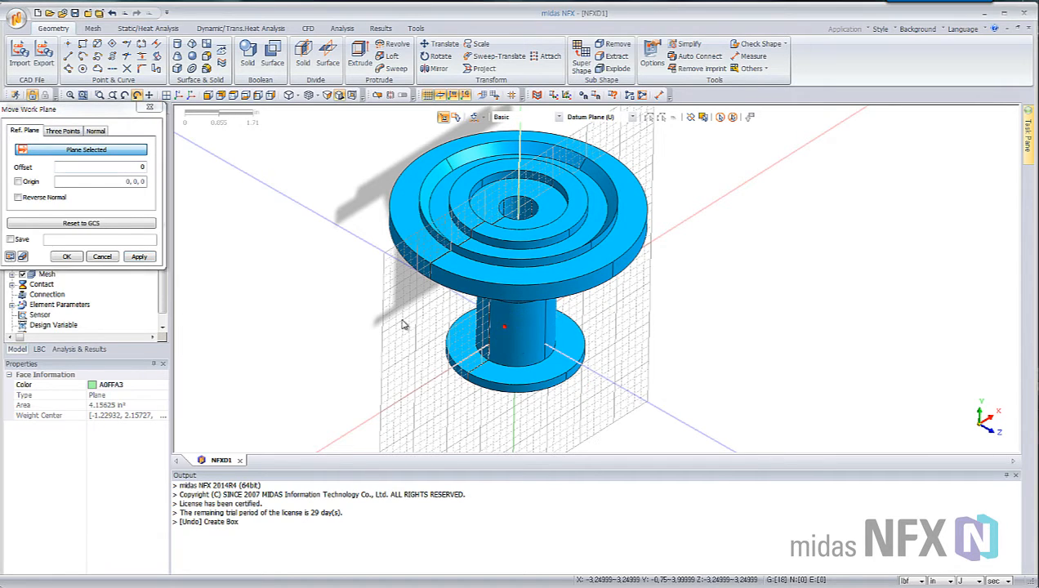
click(74, 257)
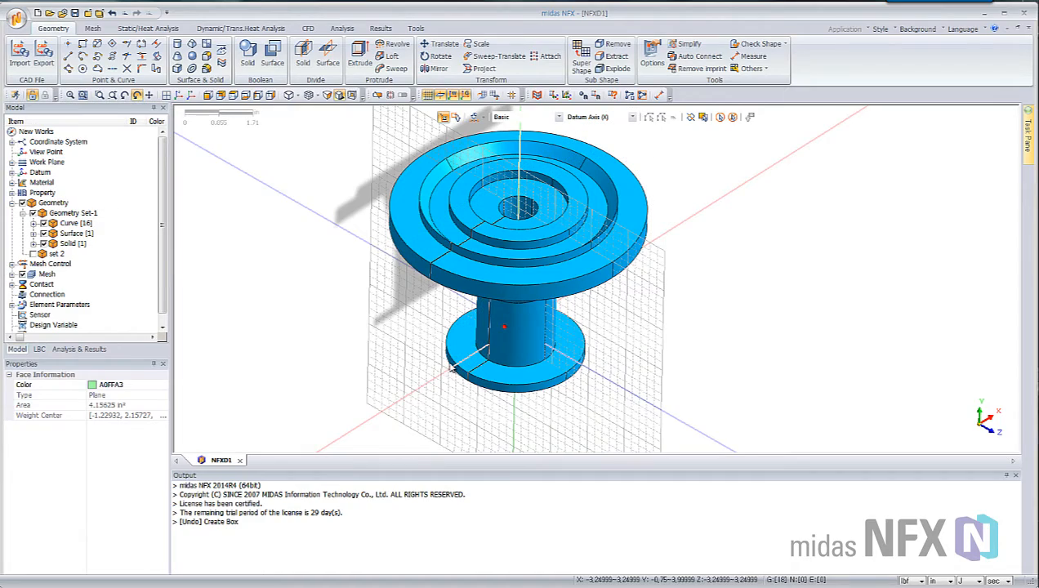
Draw a rectangle with Make Face enabled, about 7.75 in wide and 6.5 in high, on the YZ work plane, extending beyond the revolved solid
middle_drag(449, 361, 470, 226)
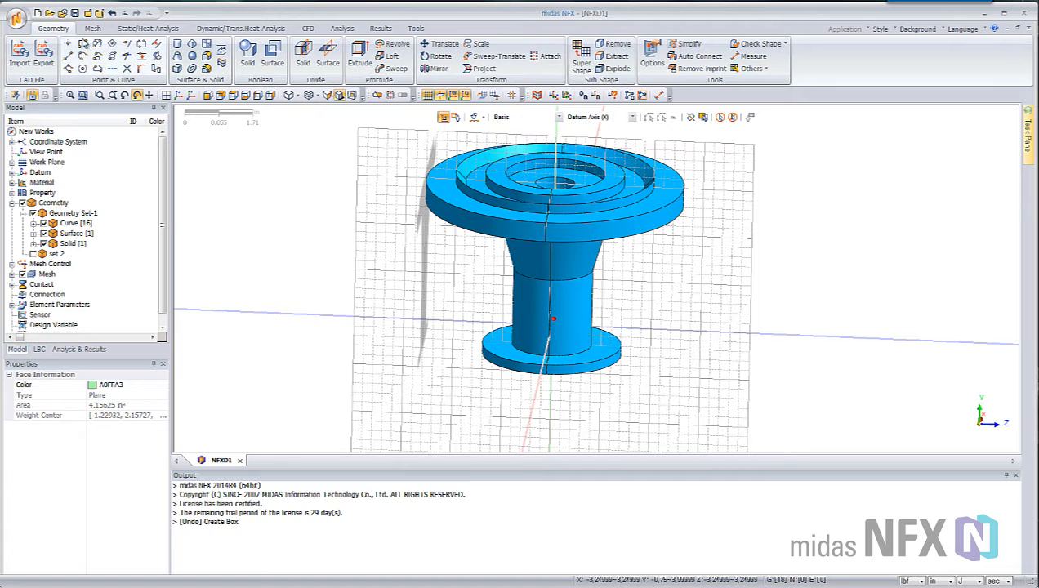
click(83, 44)
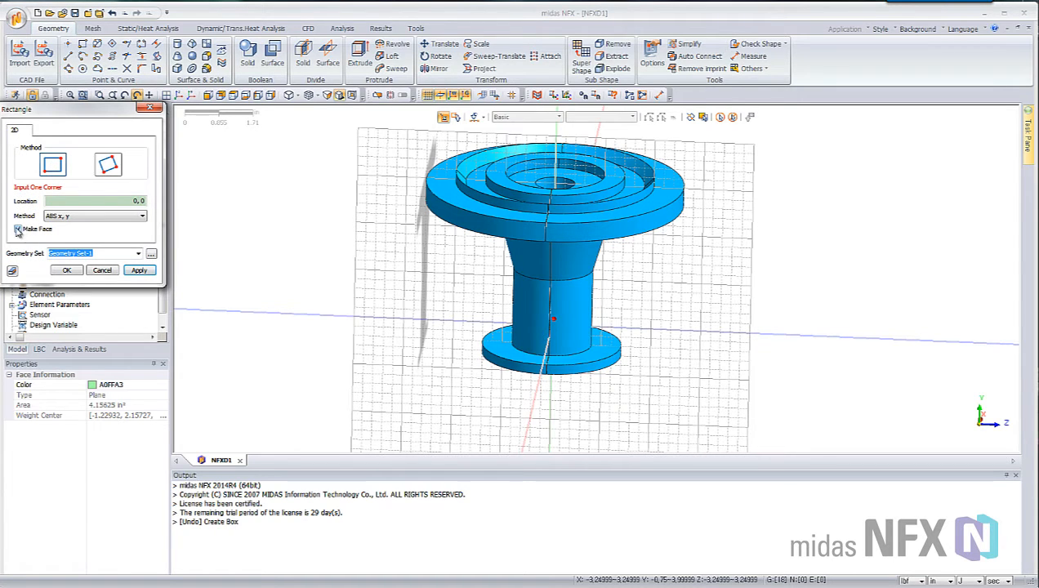
click(407, 142)
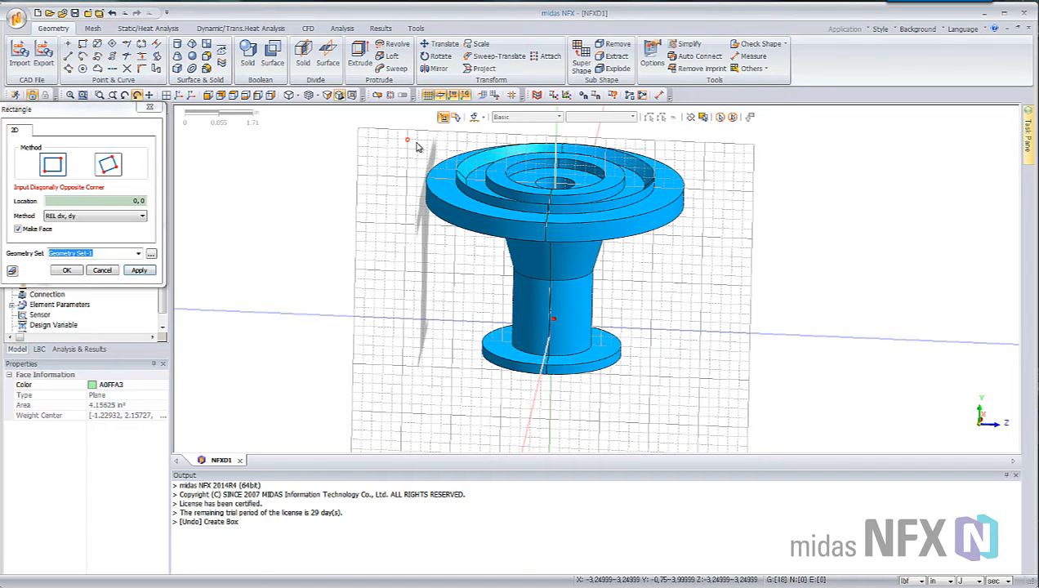
click(709, 397)
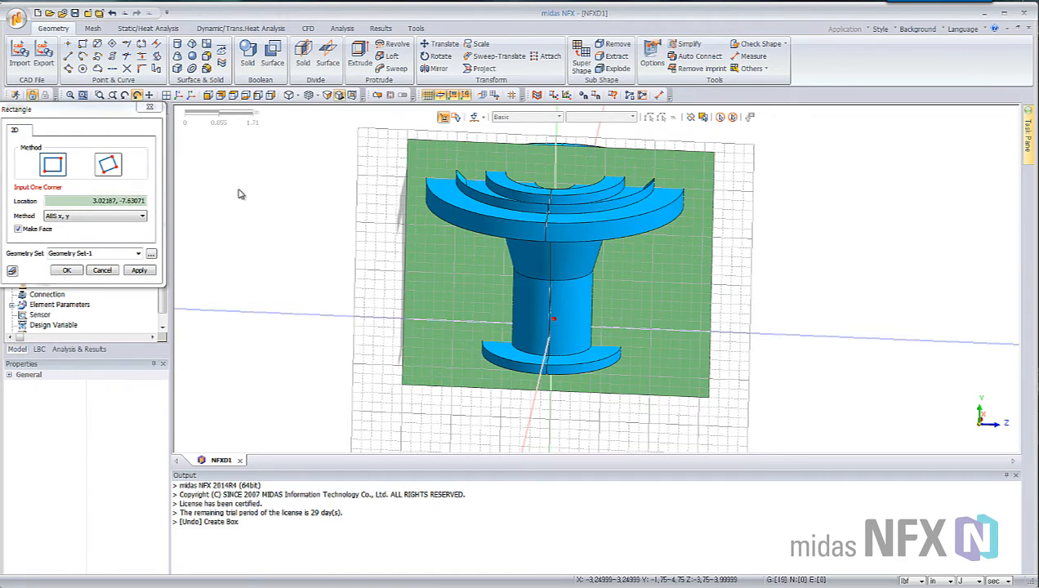
click(150, 107)
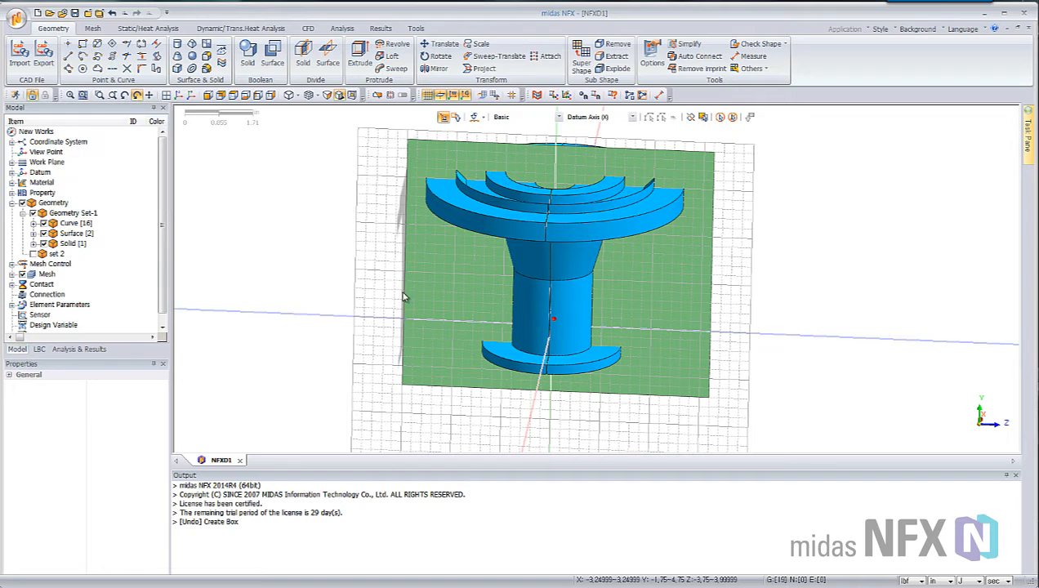
Preview and divide the revolved solid using the rectangular face as tool surface, with Delete Original and Delete Tool enabled, in Geometry Set-1
click(303, 51)
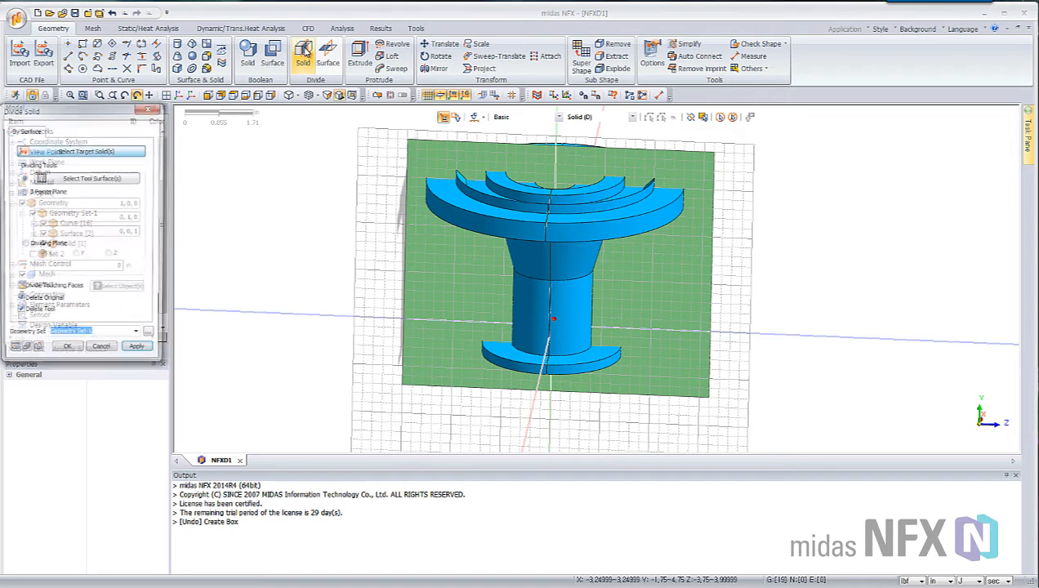
click(510, 203)
click(96, 178)
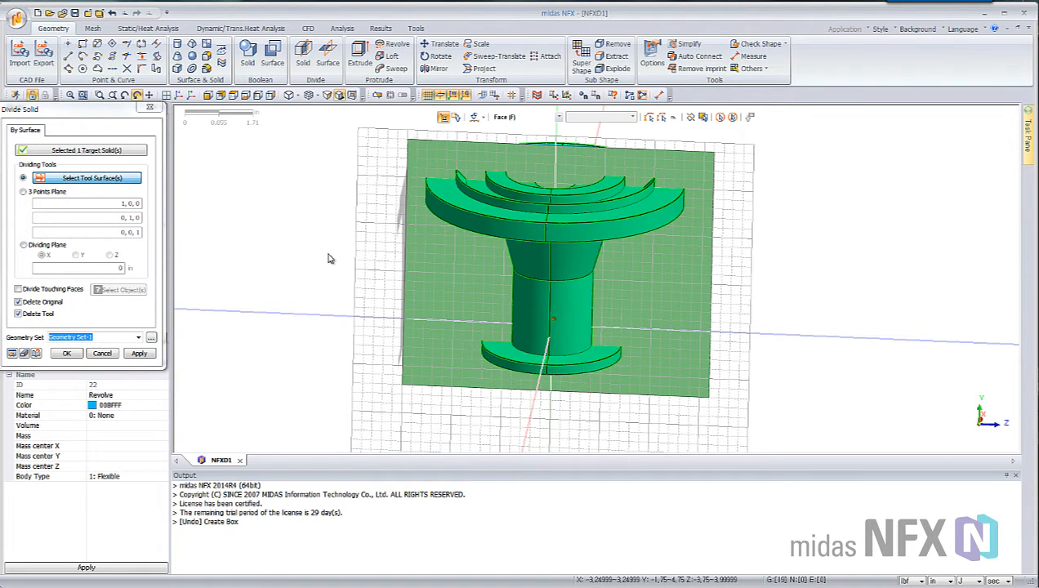
click(450, 273)
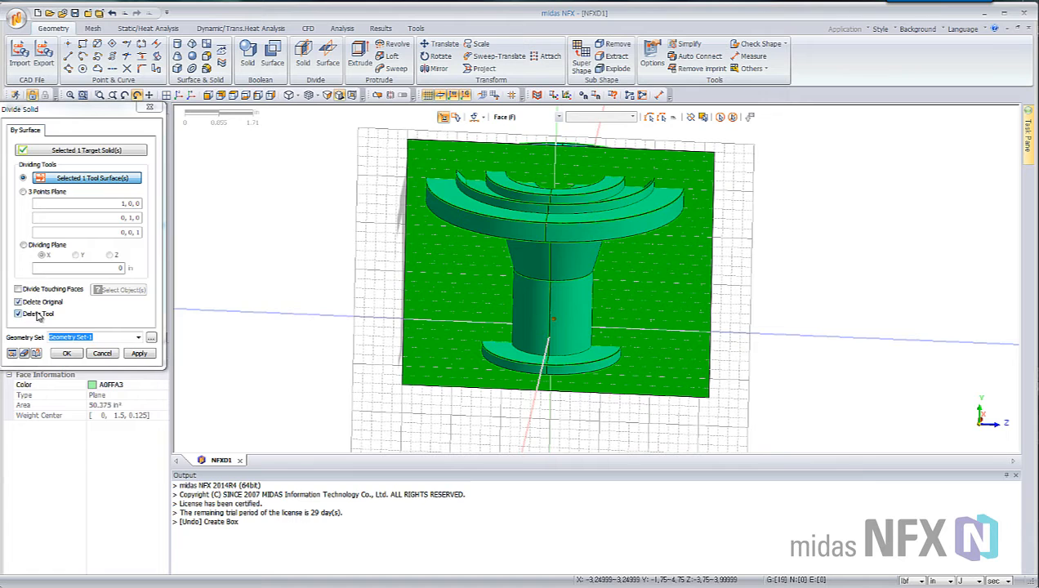
click(13, 354)
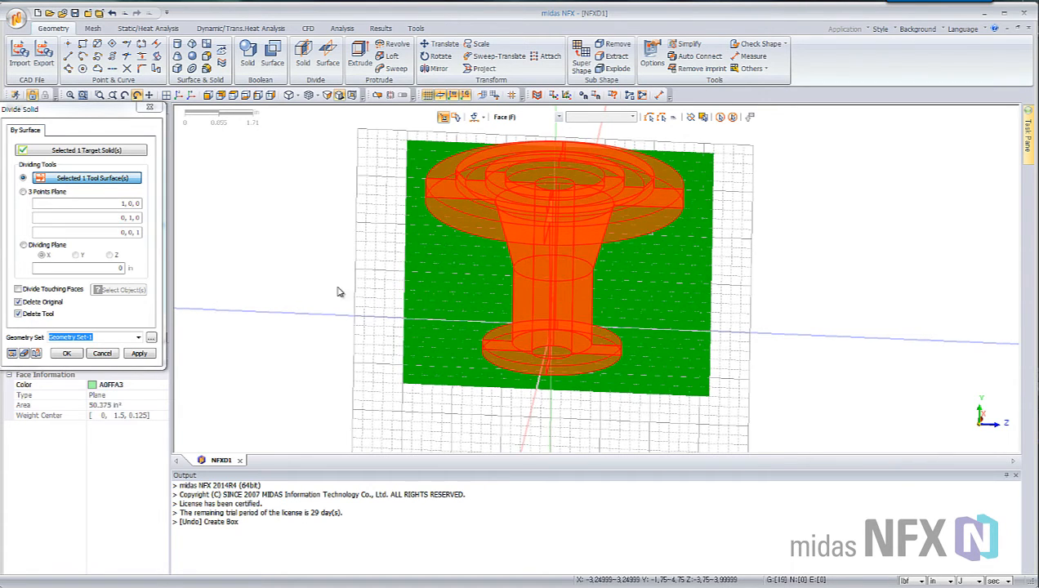
click(67, 354)
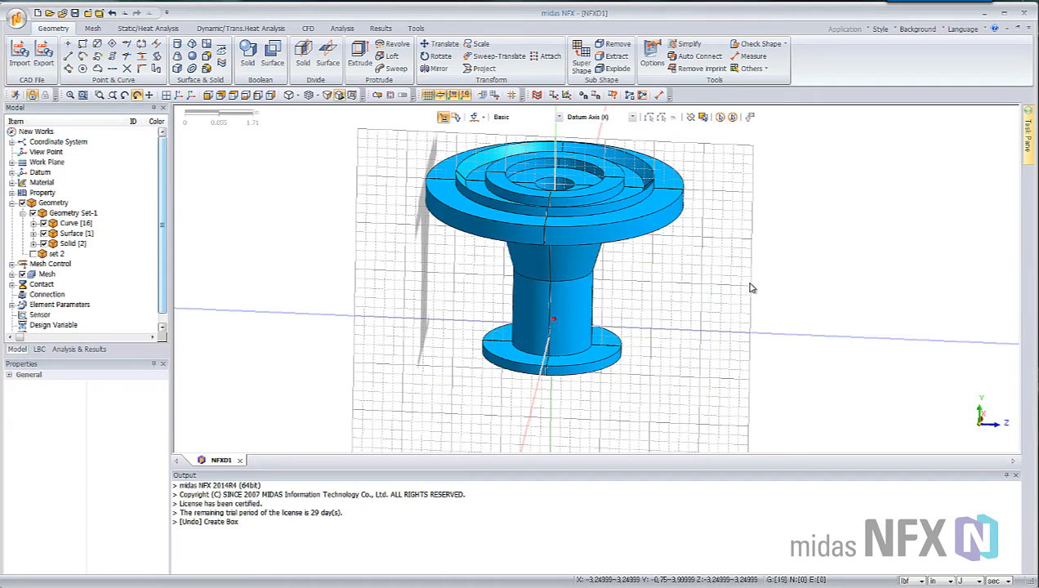
Examine the divided body from another angle and highlight each of its two solids, Revolve(1) and Revolve(2), in turn
middle_drag(749, 286, 524, 292)
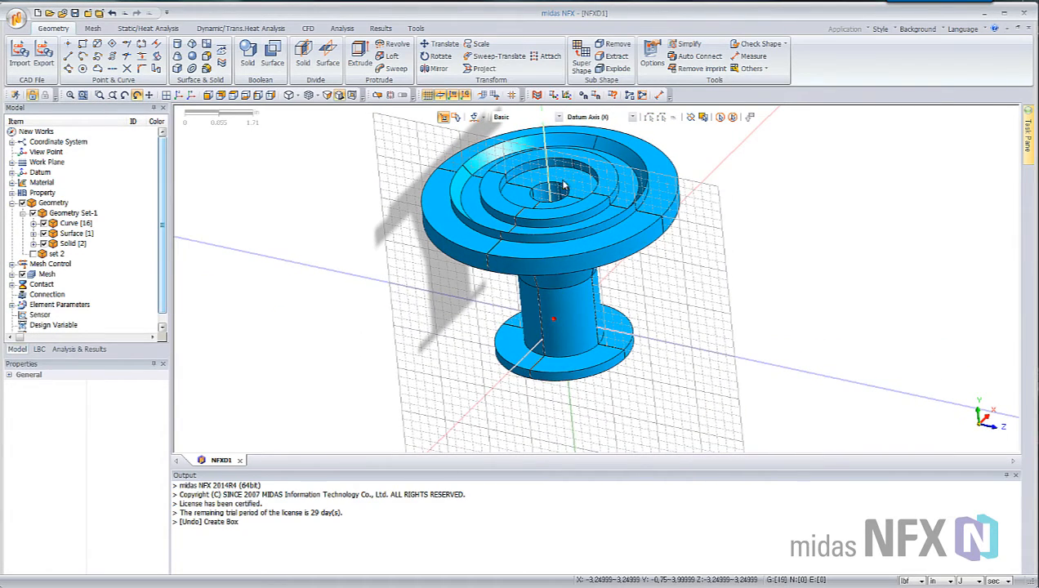
middle_drag(563, 184, 539, 143)
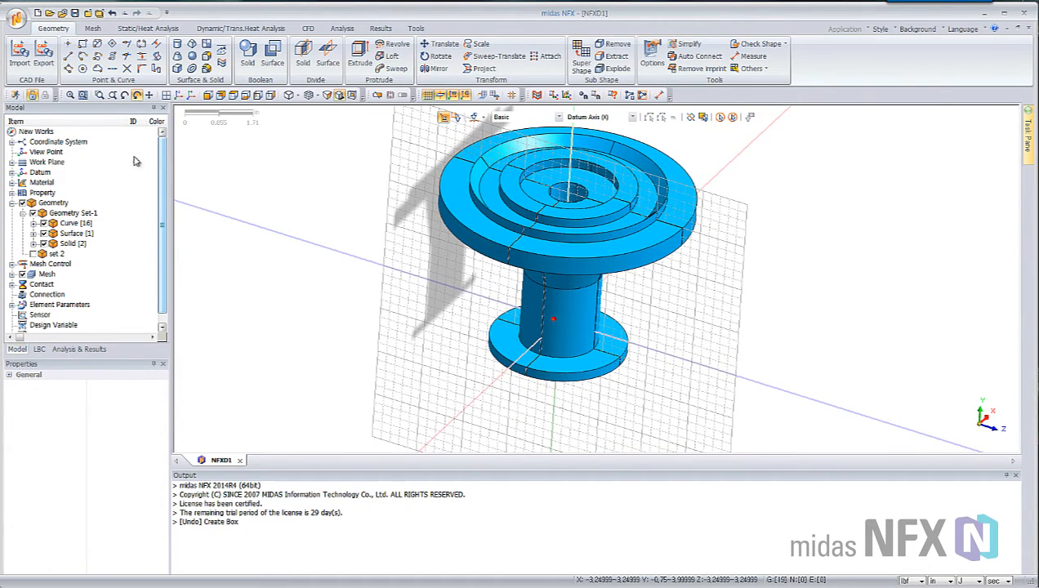
click(35, 243)
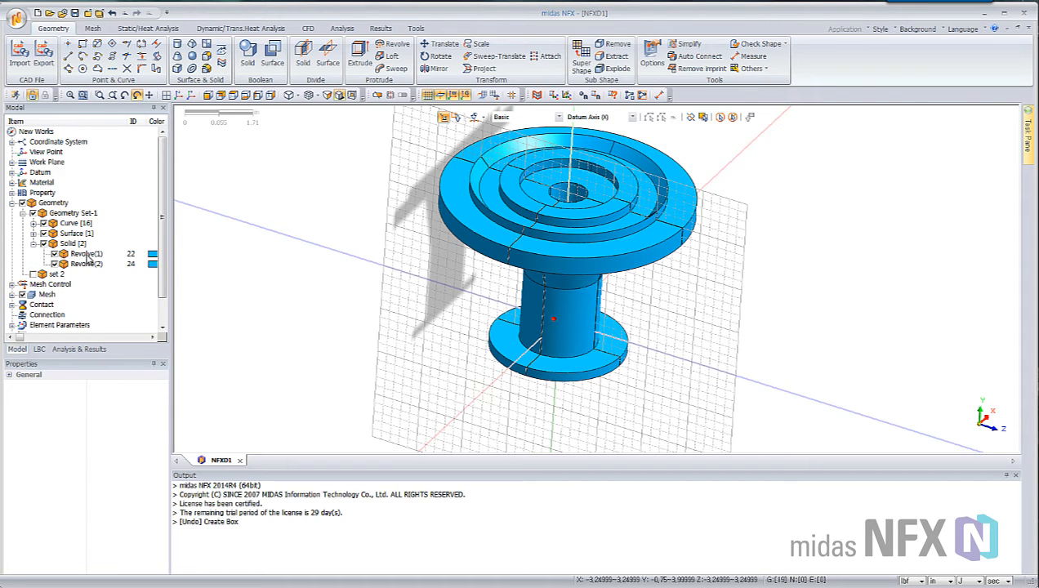
click(90, 254)
click(90, 264)
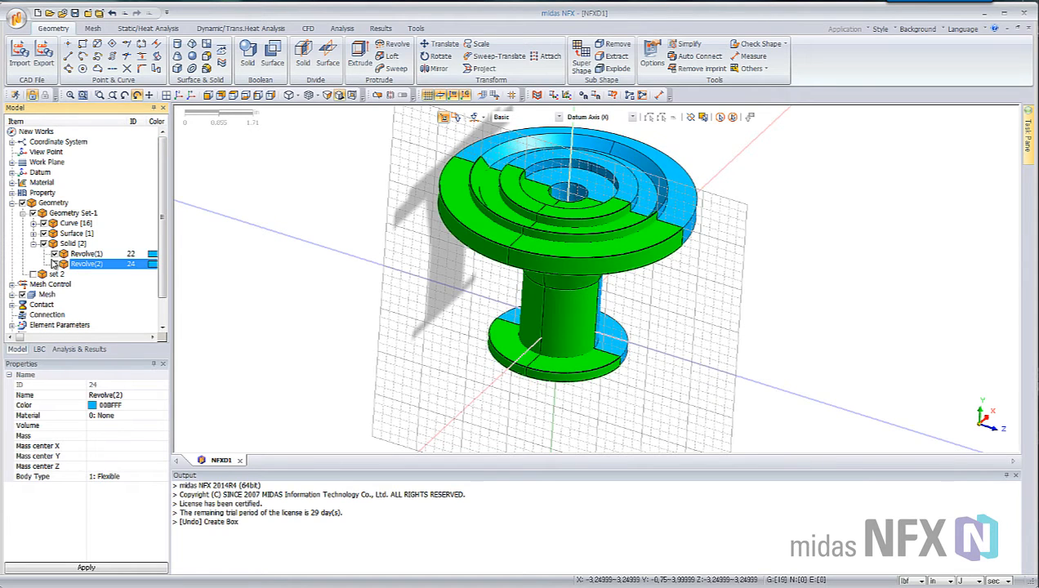
Isolate a half of the divided solid by hiding the other, inspect it, and show both halves again
click(54, 264)
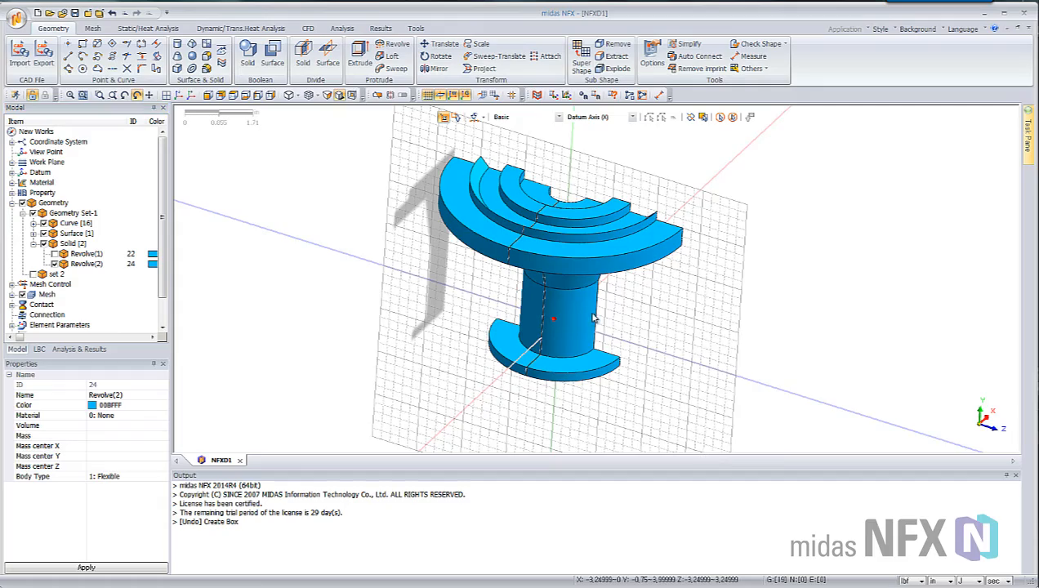
middle_drag(594, 320, 387, 294)
scroll(553, 244, up, 4)
mouse_move(575, 249)
middle_down()
mouse_move(589, 263)
mouse_move(555, 262)
mouse_move(582, 259)
mouse_move(561, 252)
middle_up()
click(54, 263)
scroll(583, 259, down, 2)
scroll(561, 263, up, 3)
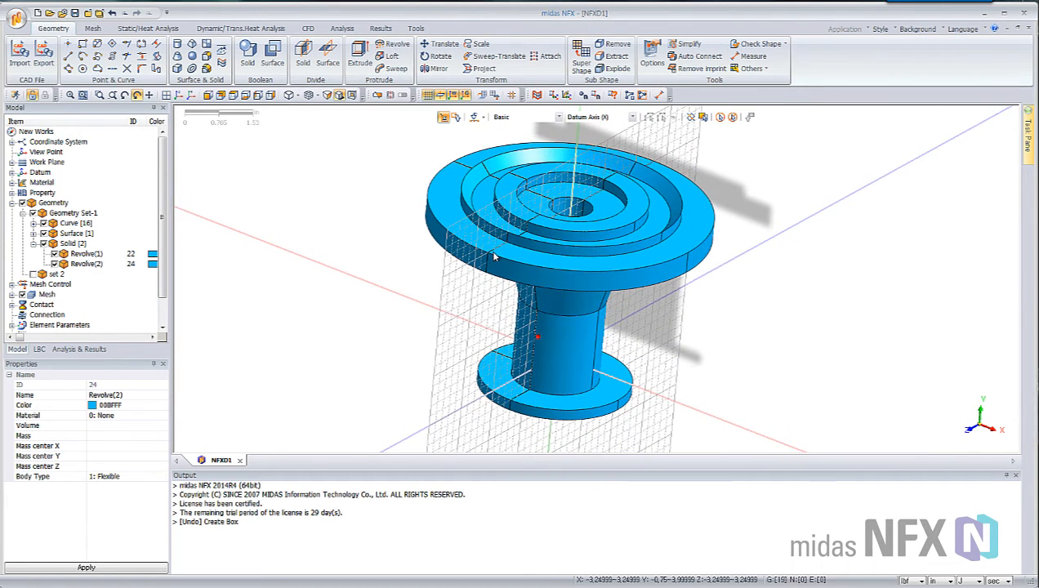
middle_drag(489, 249, 494, 260)
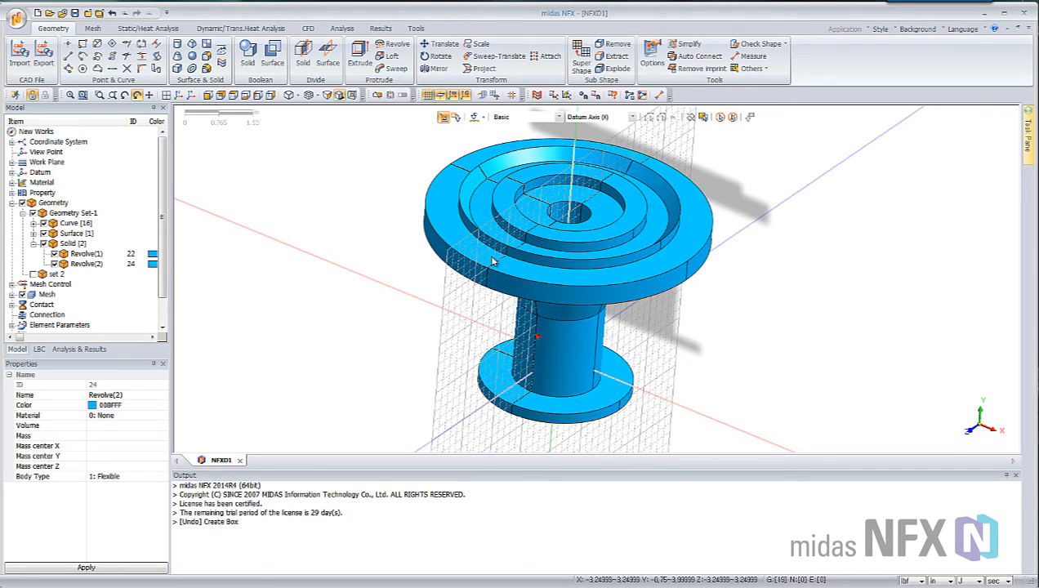
middle_drag(538, 189, 531, 189)
scroll(532, 189, down, 1)
scroll(532, 193, up, 1)
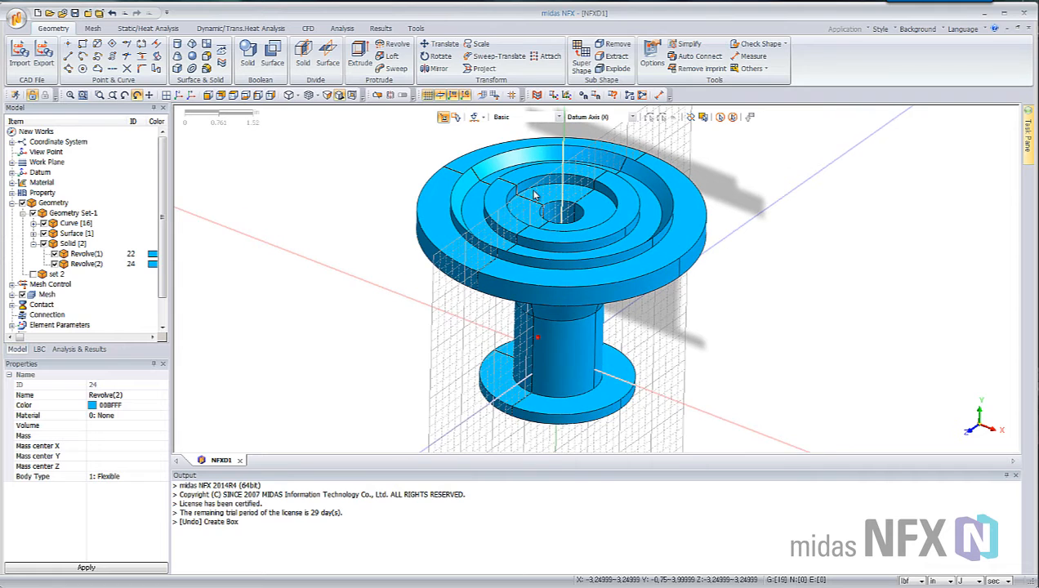